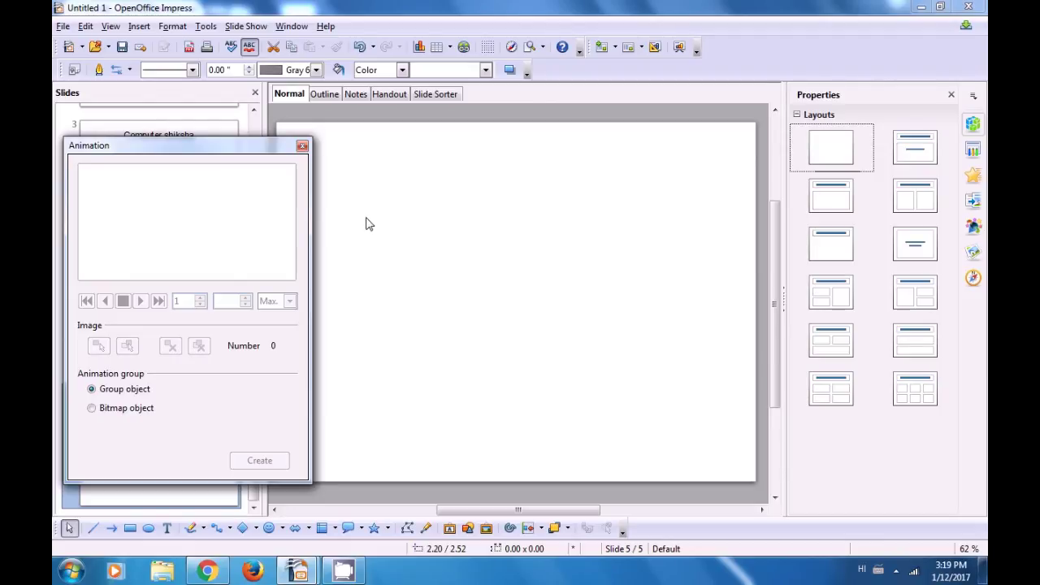
Insert the Penguins picture from the Sample Pictures folder onto the blank slide 5.
{"action": "left_click", "coordinate": [139, 27]}
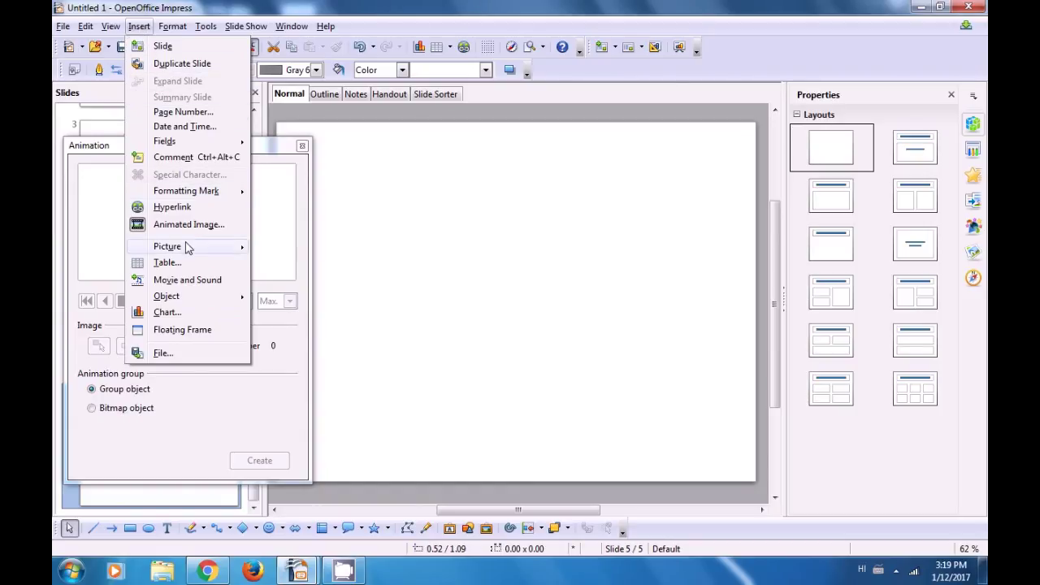
{"action": "mouse_move", "coordinate": [187, 248]}
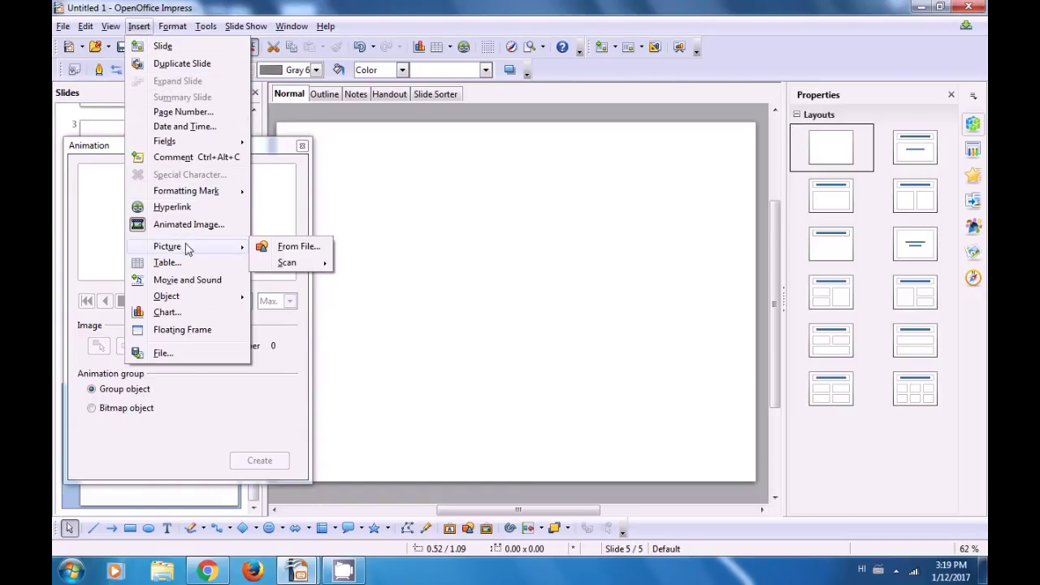
{"action": "left_click", "coordinate": [286, 249]}
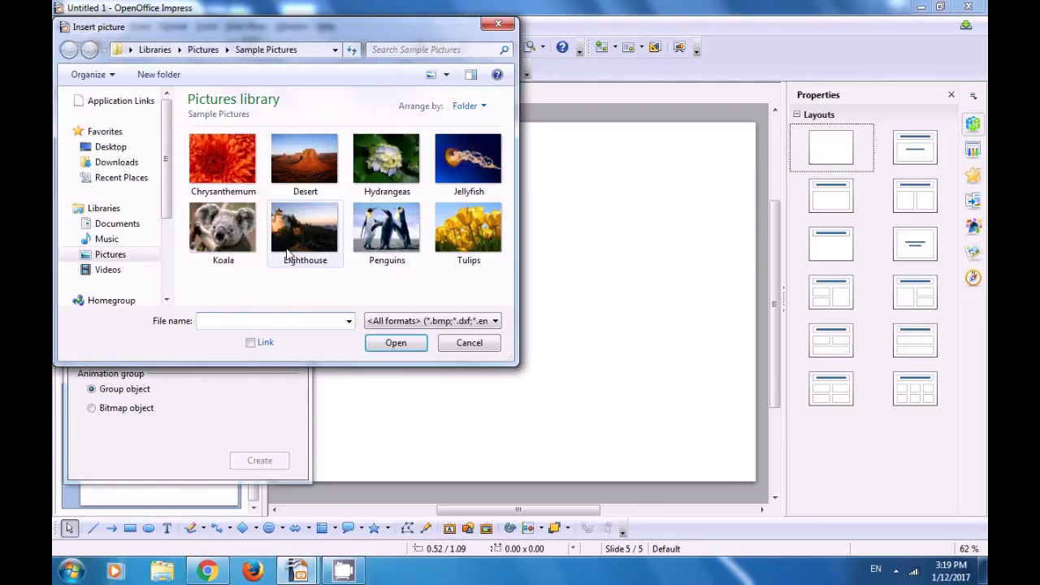
{"action": "left_click", "coordinate": [394, 236]}
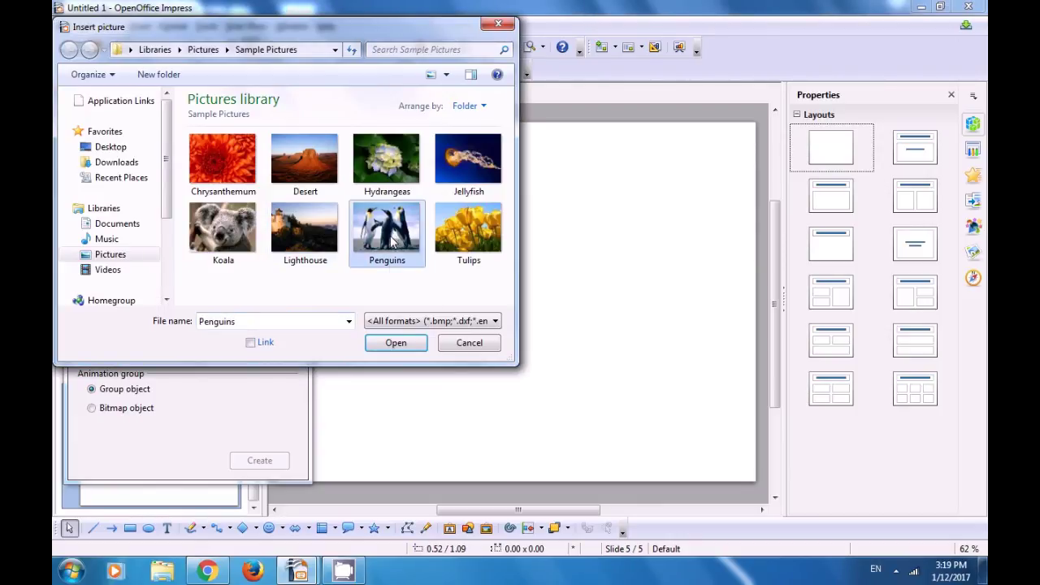
{"action": "left_click", "coordinate": [398, 342]}
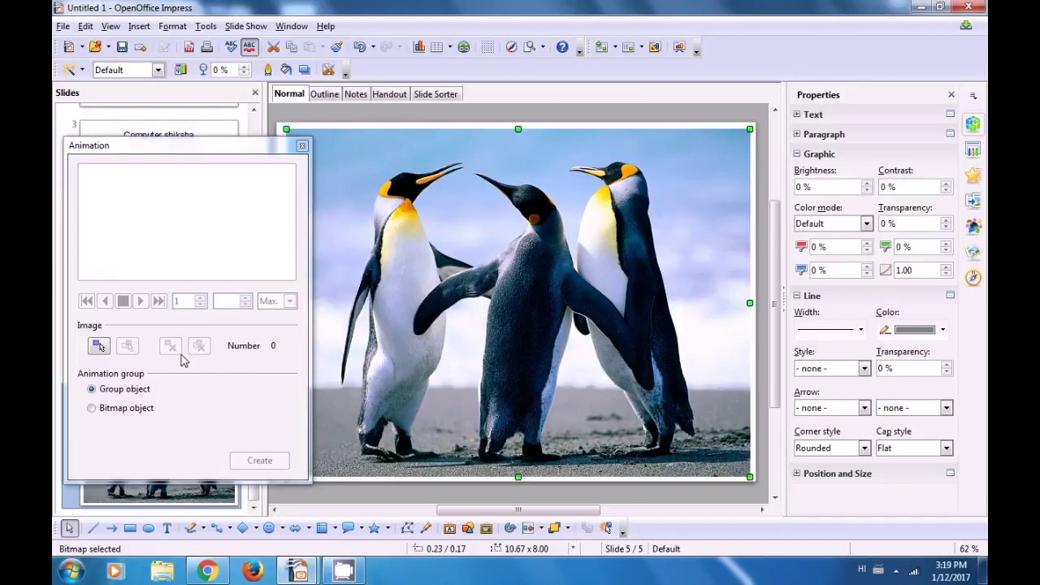
Apply the penguins picture to the animation as its first image, and delete it from the slide.
{"action": "left_click", "coordinate": [98, 346]}
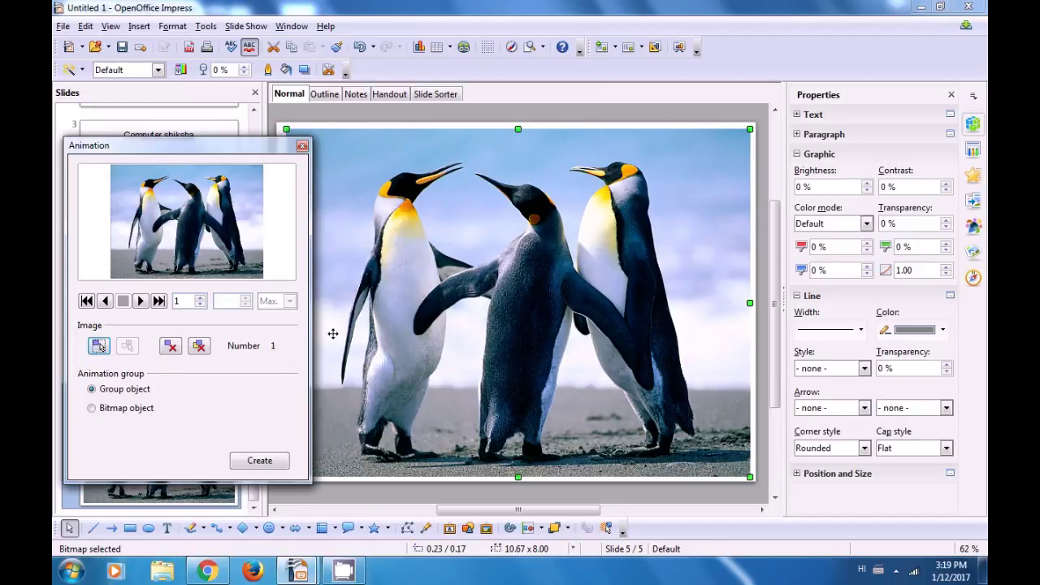
{"action": "left_click", "coordinate": [424, 286]}
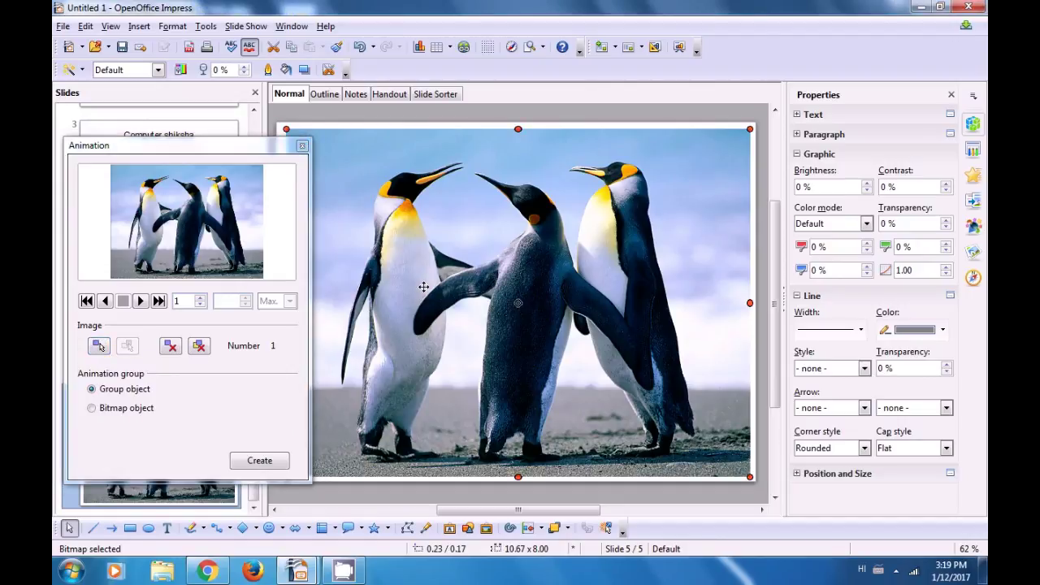
{"action": "key", "text": "Delete"}
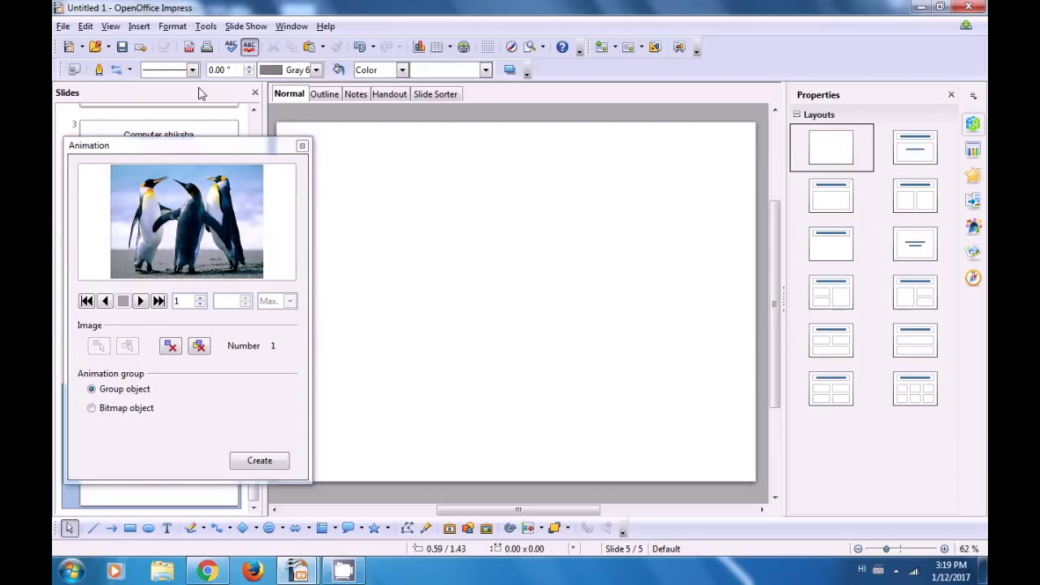
Insert the Lighthouse picture from the Sample Pictures folder onto the emptied slide.
{"action": "left_click", "coordinate": [139, 26]}
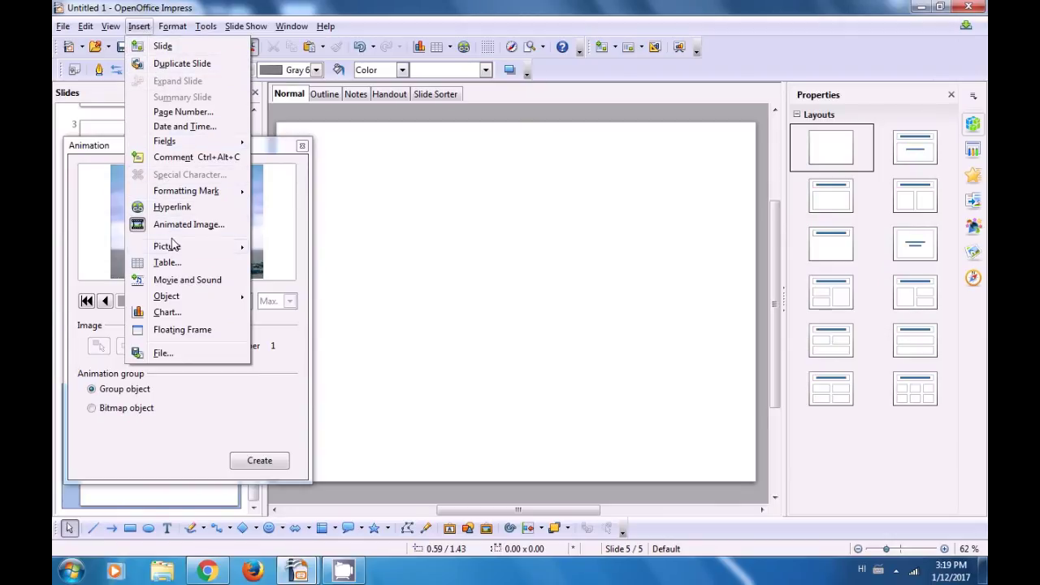
{"action": "mouse_move", "coordinate": [174, 252]}
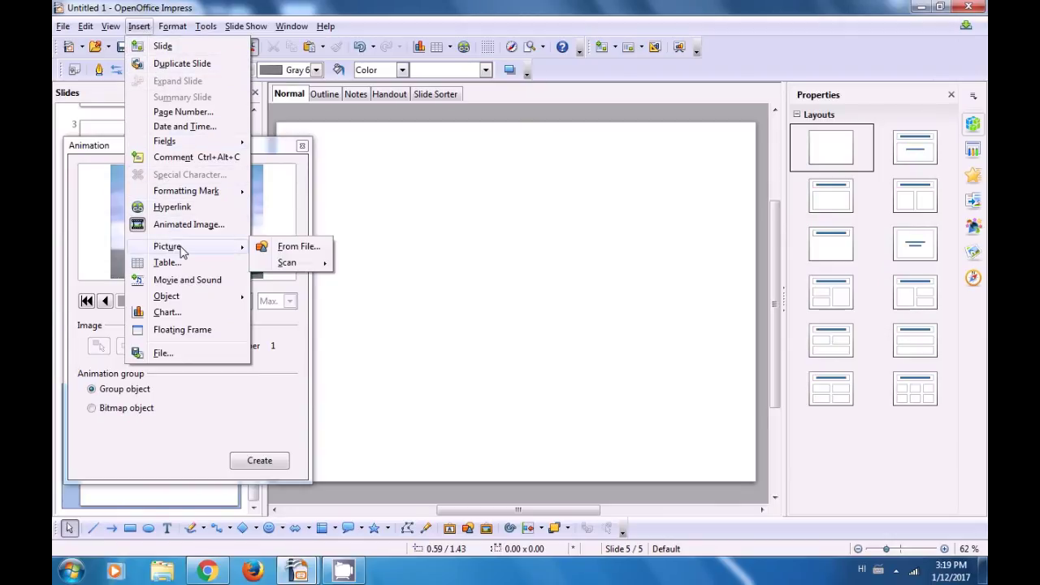
{"action": "left_click", "coordinate": [299, 247]}
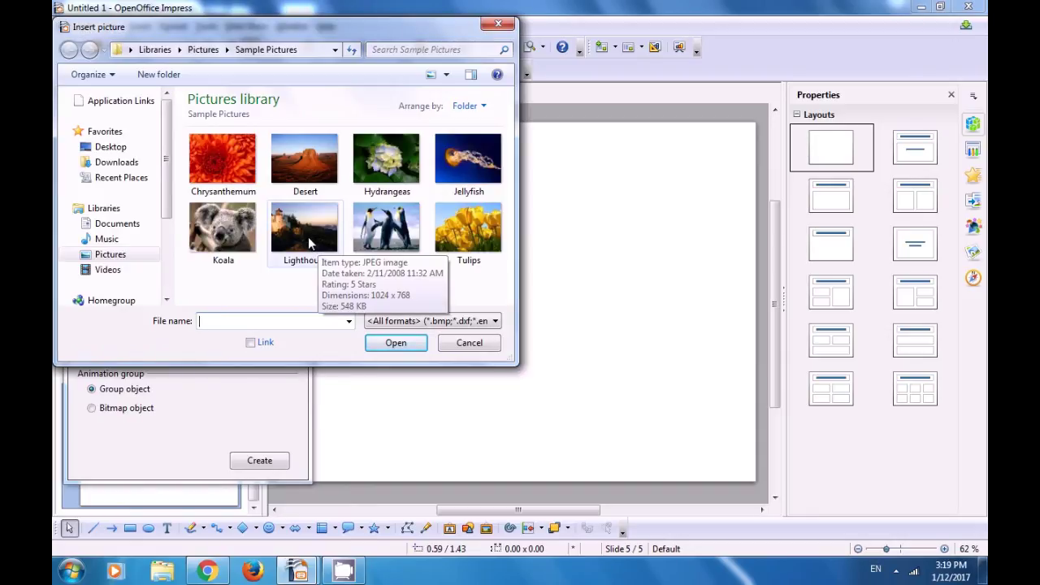
{"action": "left_click", "coordinate": [308, 237]}
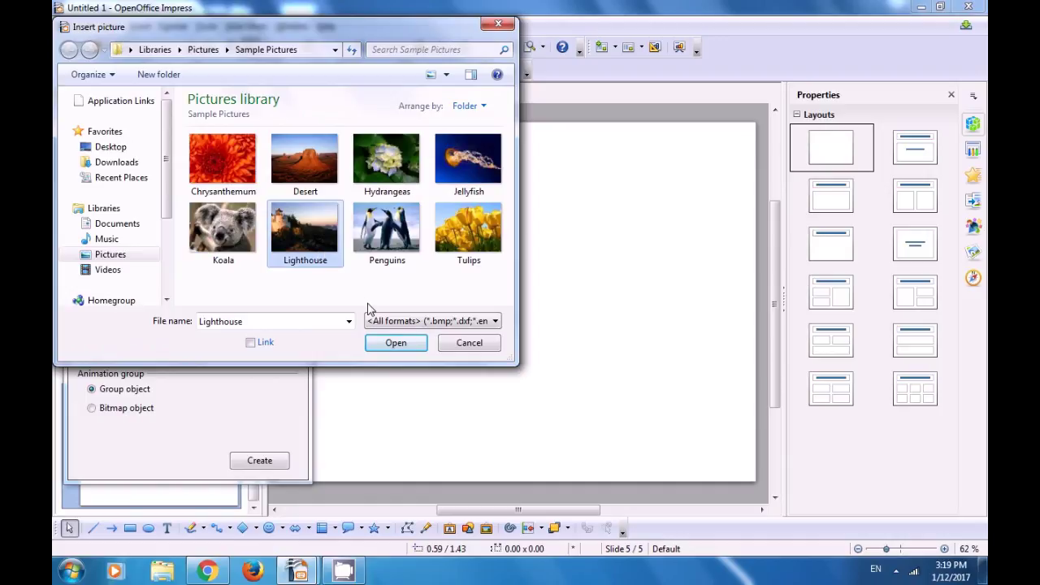
{"action": "left_click", "coordinate": [394, 343]}
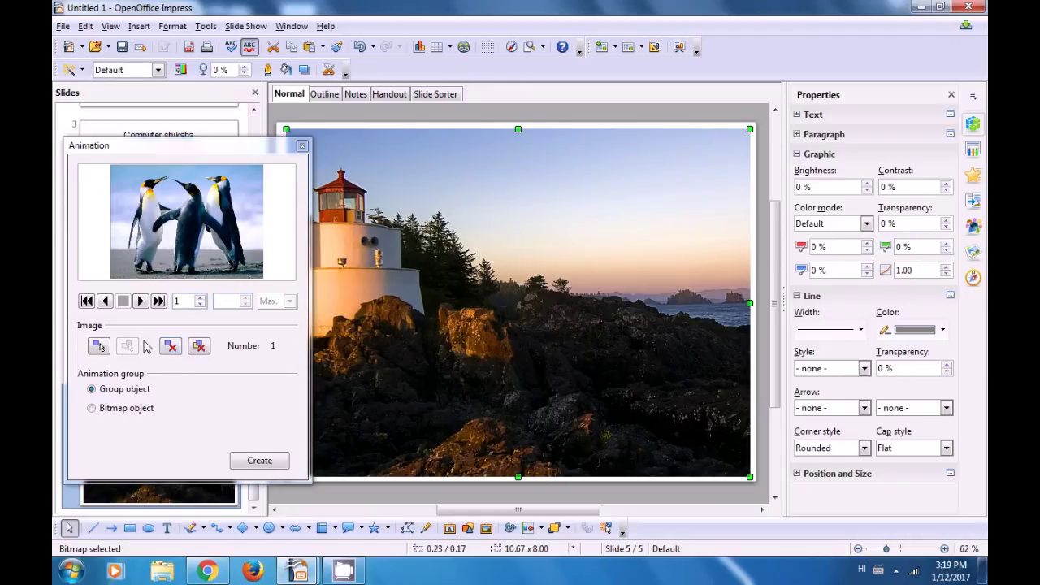
Apply the lighthouse picture to the animation as its second image, and delete it from the slide.
{"action": "left_click", "coordinate": [99, 347]}
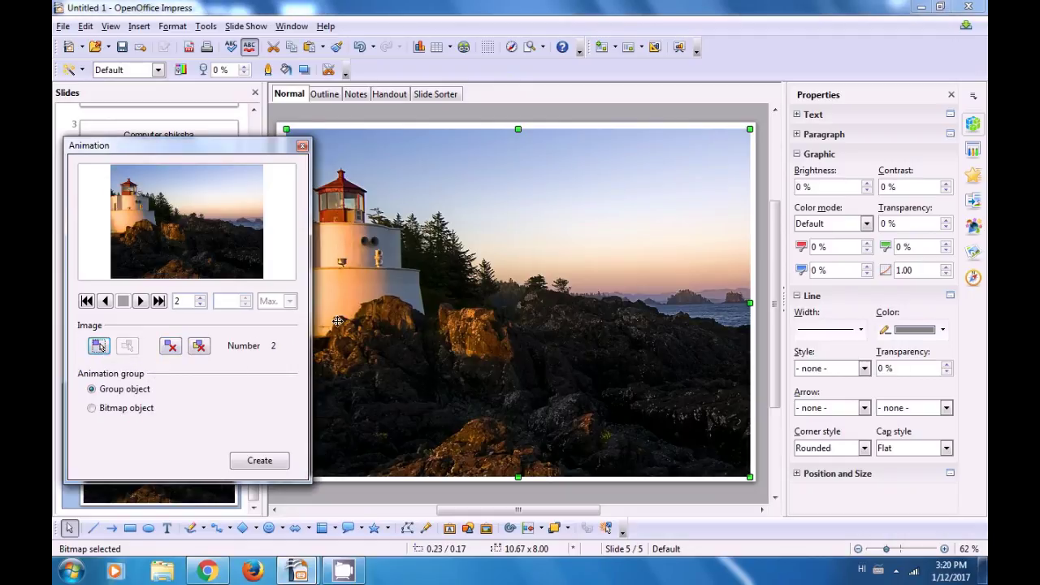
{"action": "left_click", "coordinate": [437, 282]}
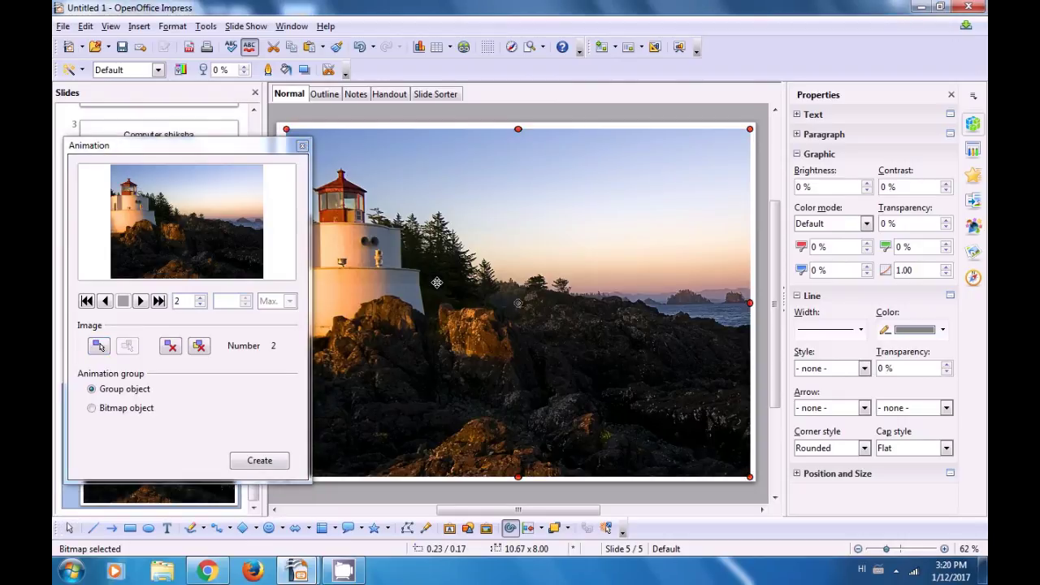
{"action": "key", "text": "Delete"}
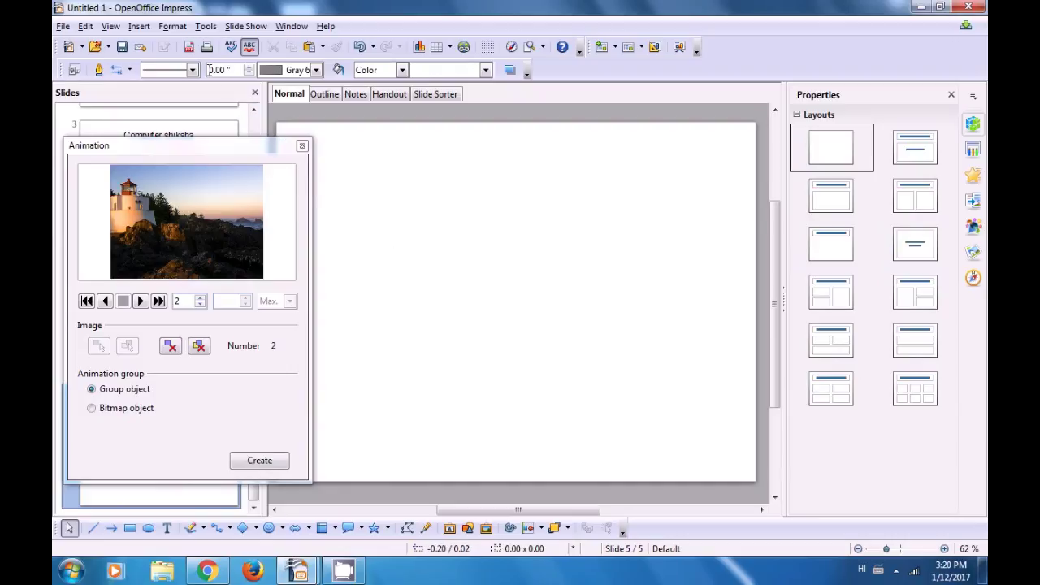
Insert the Desert picture from the Sample Pictures folder onto the emptied slide.
{"action": "left_click", "coordinate": [139, 27]}
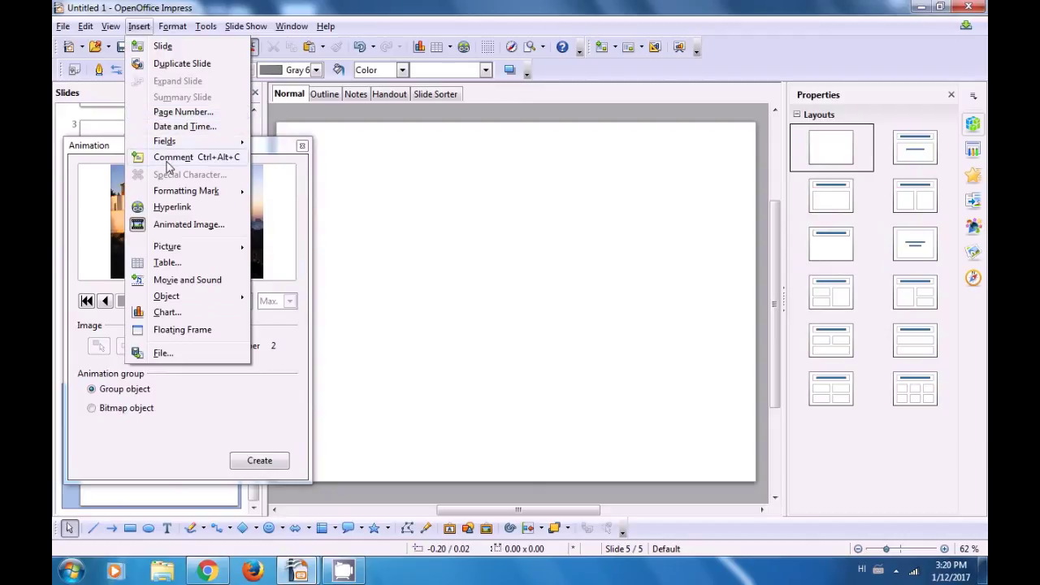
{"action": "mouse_move", "coordinate": [177, 248]}
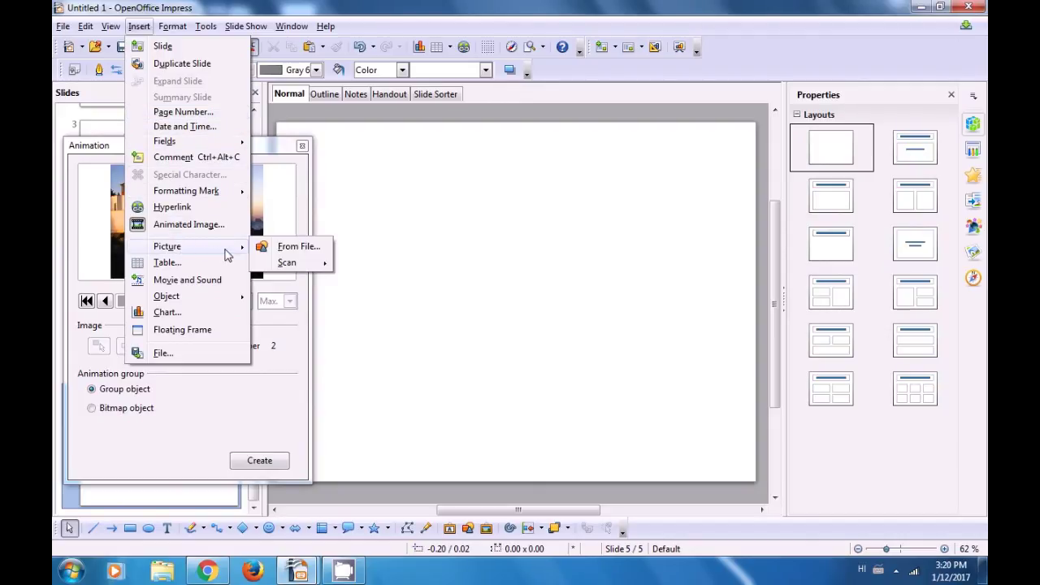
{"action": "left_click", "coordinate": [286, 247]}
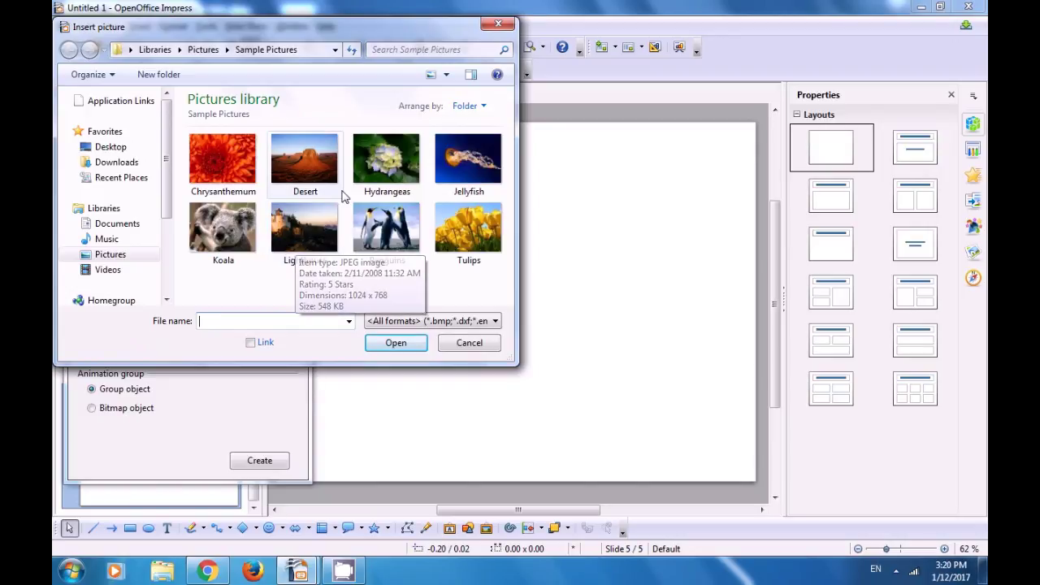
{"action": "left_click", "coordinate": [303, 177]}
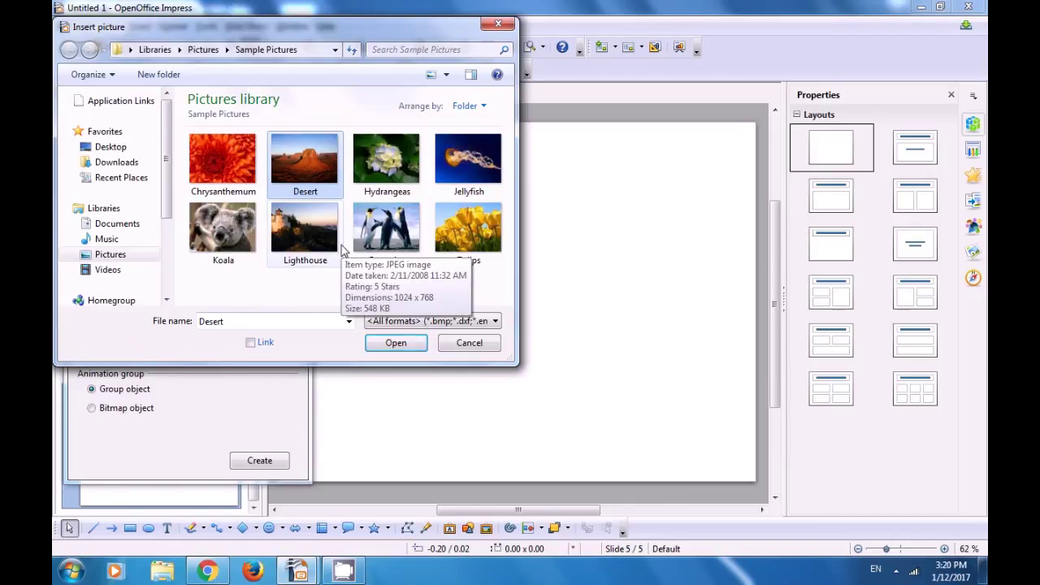
{"action": "left_click", "coordinate": [392, 344]}
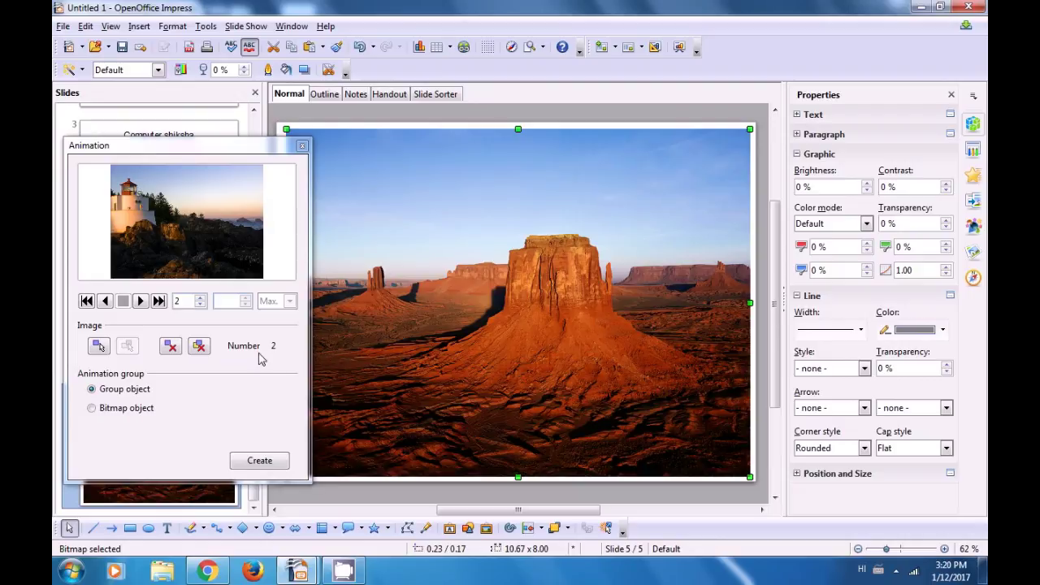
Apply the desert picture to the animation as its third image, and delete it from the slide.
{"action": "left_click", "coordinate": [99, 346]}
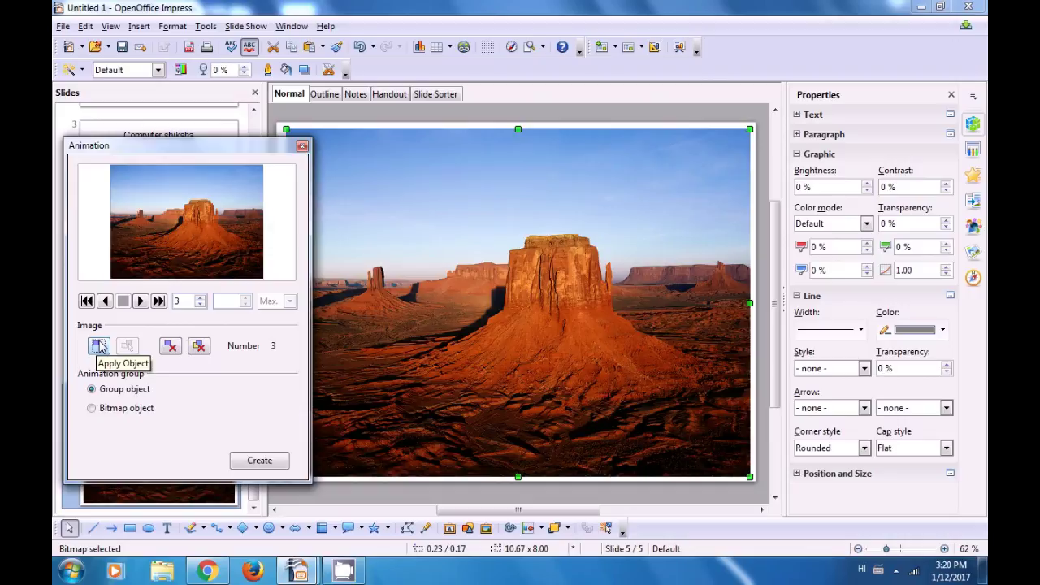
{"action": "left_click", "coordinate": [385, 350]}
{"action": "key", "text": "Delete"}
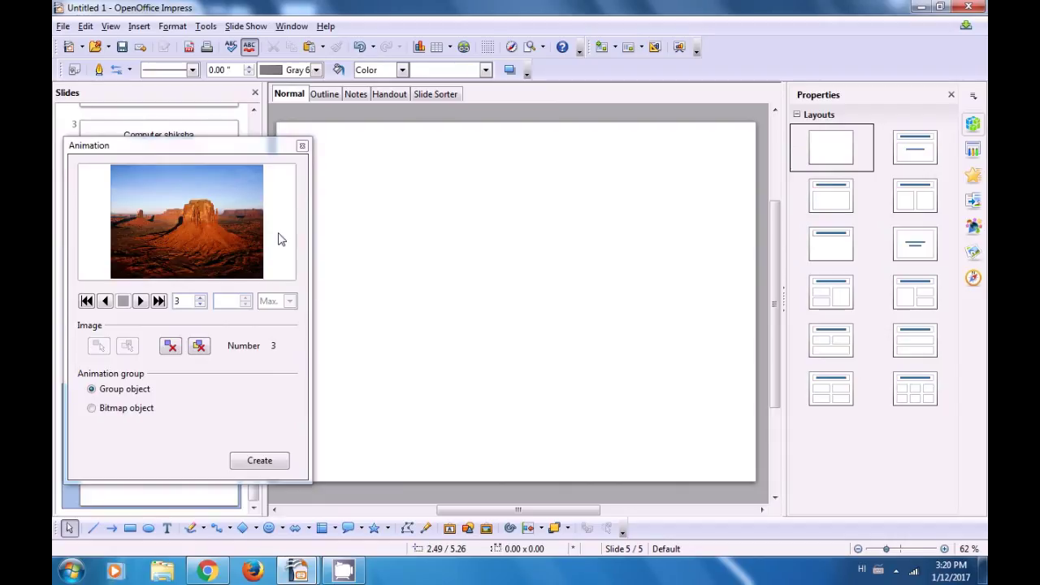
Insert the Tulips picture from the Sample Pictures folder onto the emptied slide.
{"action": "left_click", "coordinate": [139, 27]}
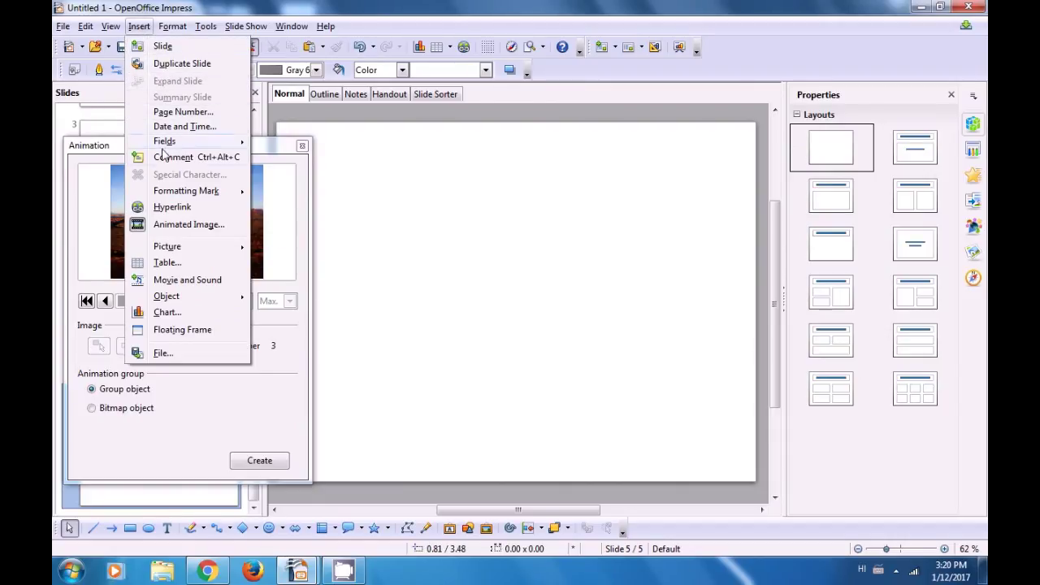
{"action": "mouse_move", "coordinate": [177, 248]}
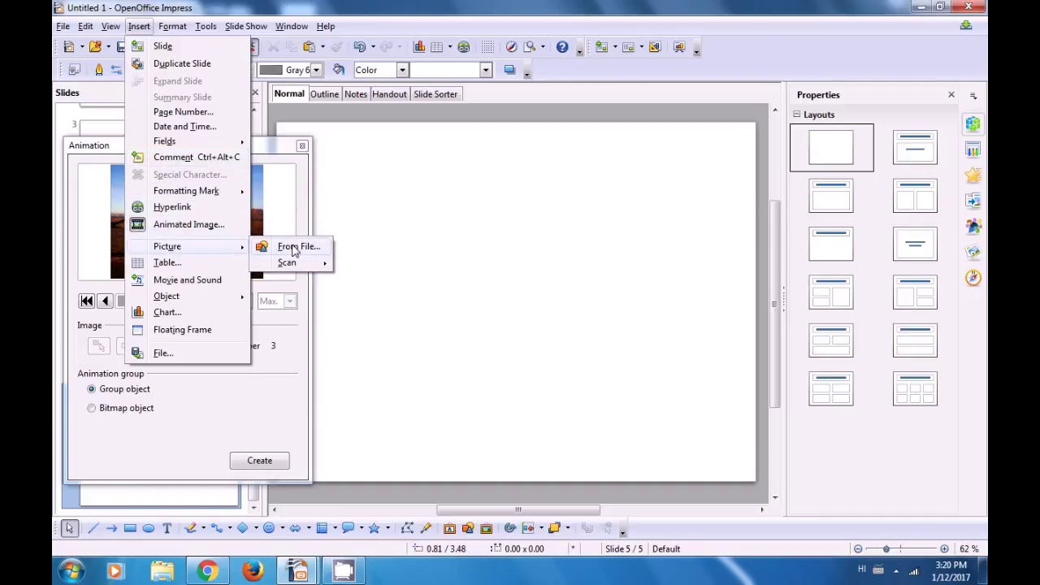
{"action": "left_click", "coordinate": [294, 248]}
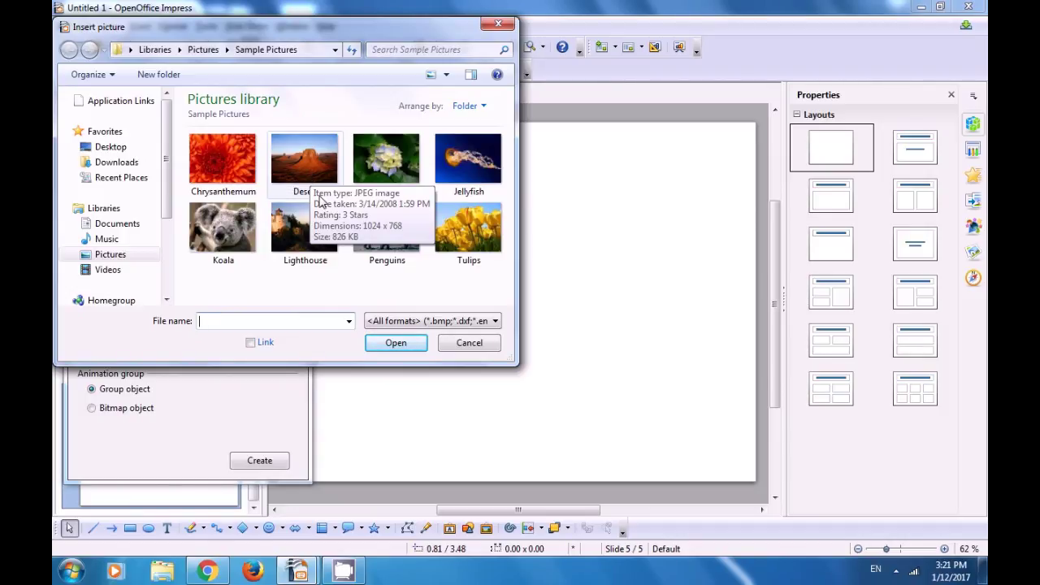
{"action": "left_click", "coordinate": [469, 244]}
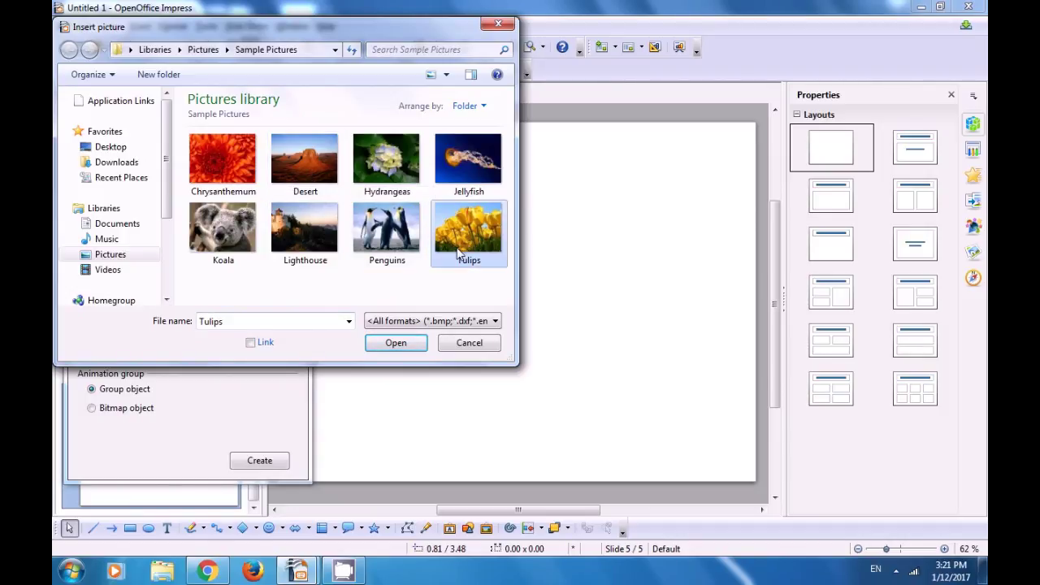
{"action": "left_click", "coordinate": [398, 343]}
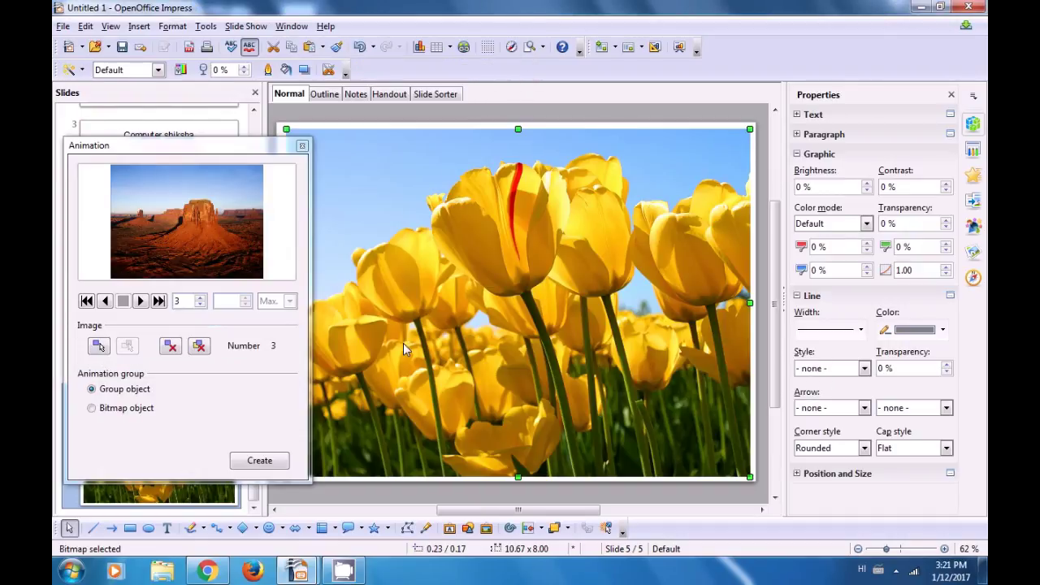
Apply the tulips picture to the animation as its fourth image, and delete it from the slide.
{"action": "left_click", "coordinate": [413, 243]}
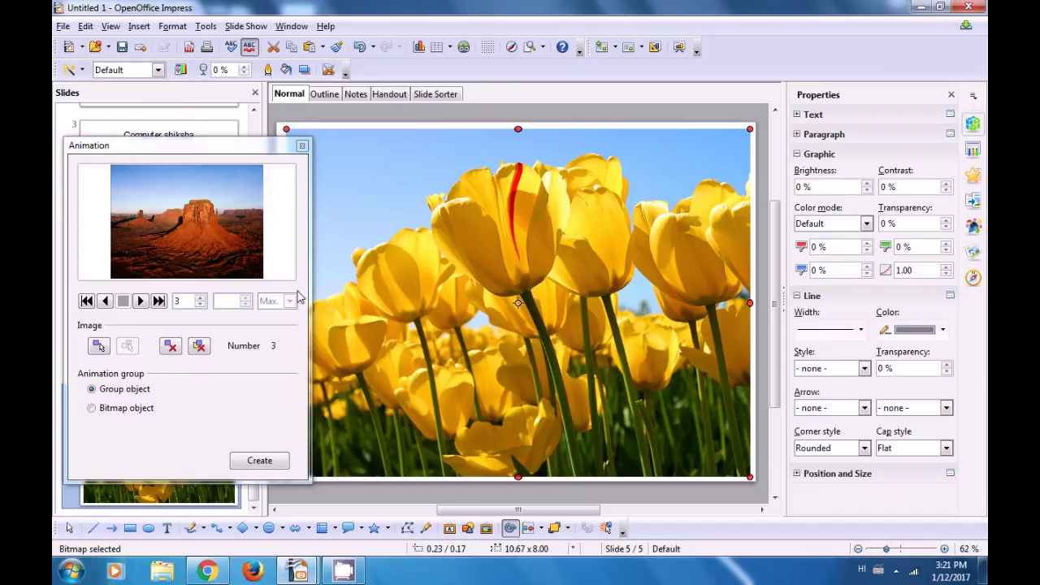
{"action": "left_click", "coordinate": [100, 346]}
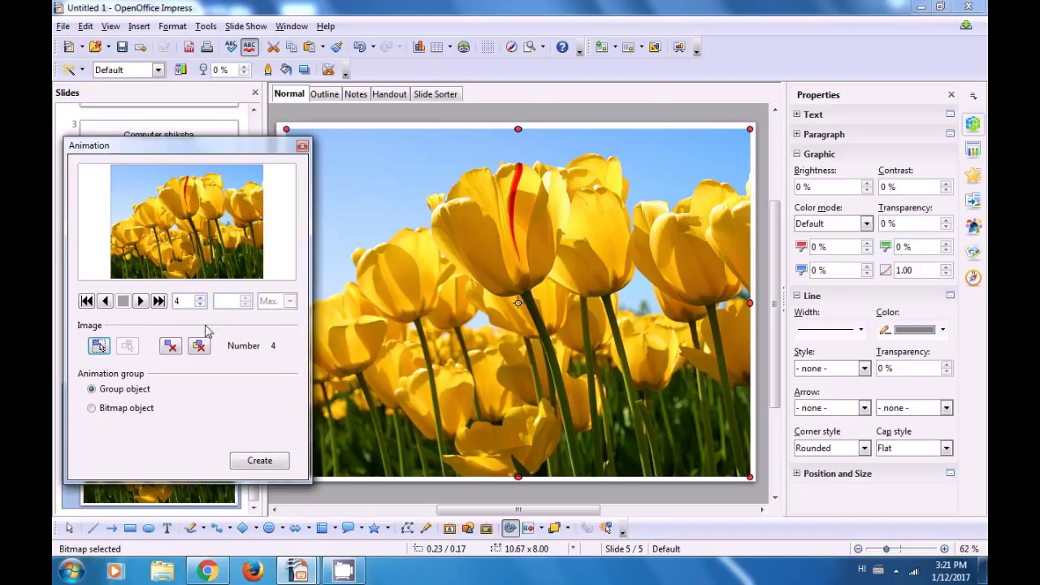
{"action": "left_click", "coordinate": [384, 250]}
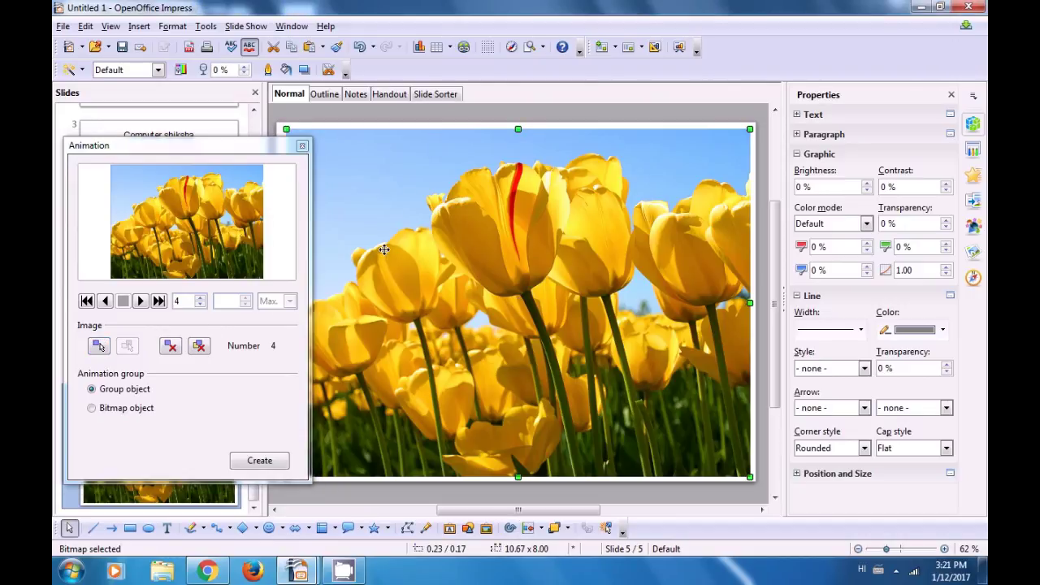
{"action": "key", "text": "Delete"}
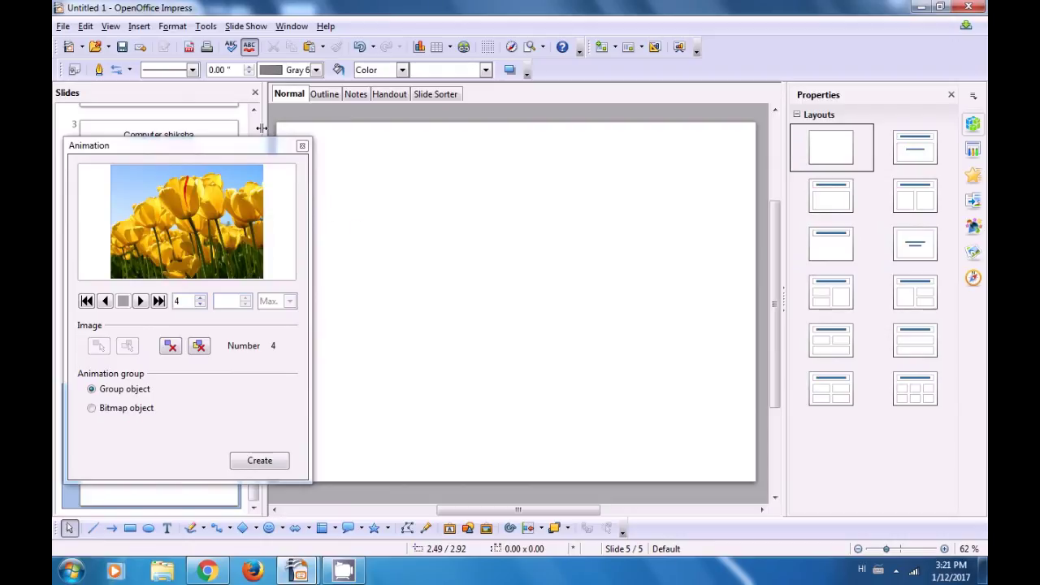
Insert the Koala picture from the Sample Pictures folder onto the emptied slide.
{"action": "left_click", "coordinate": [138, 30]}
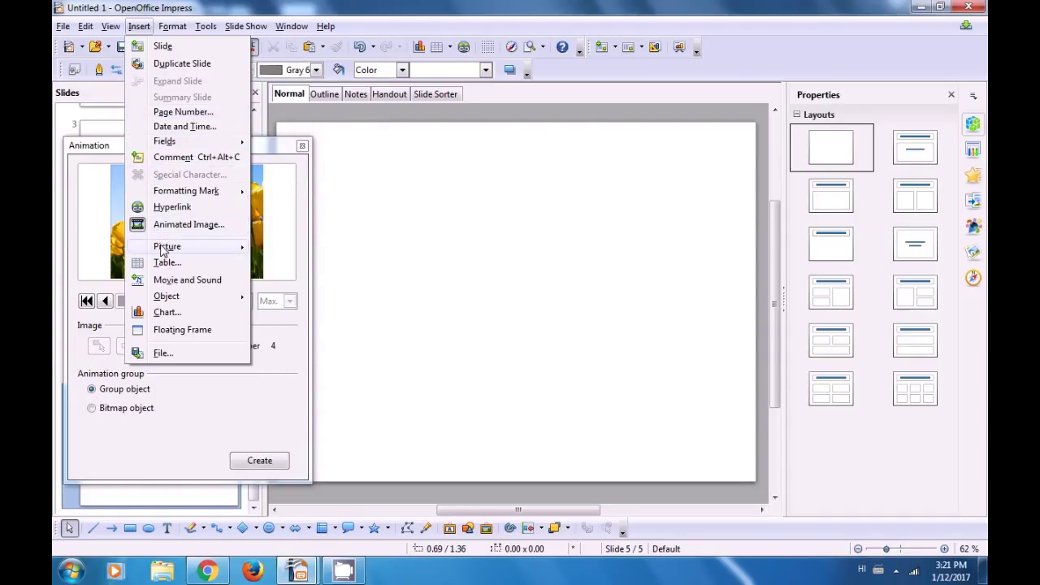
{"action": "mouse_move", "coordinate": [166, 250]}
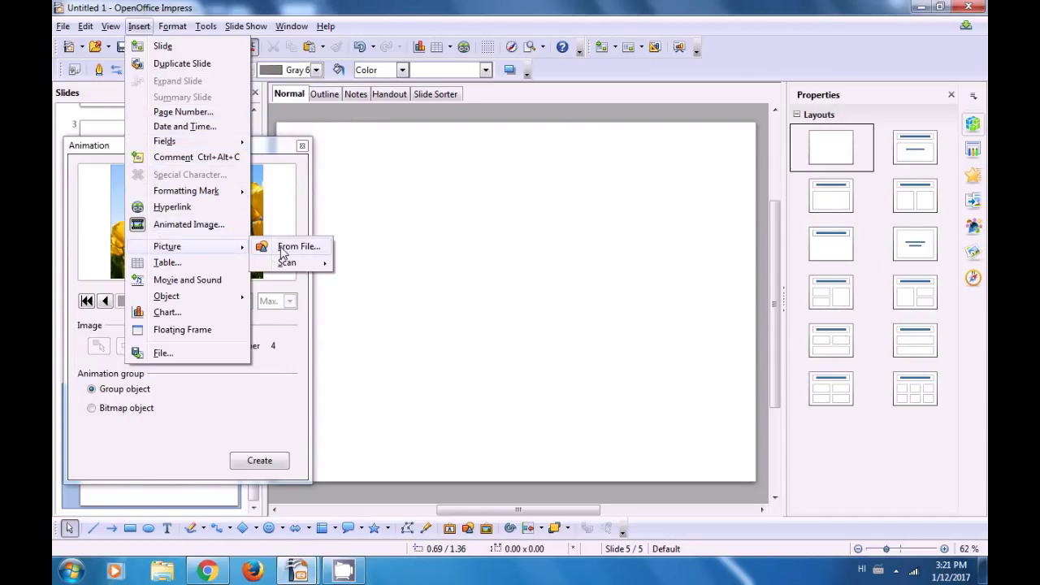
{"action": "left_click", "coordinate": [289, 247]}
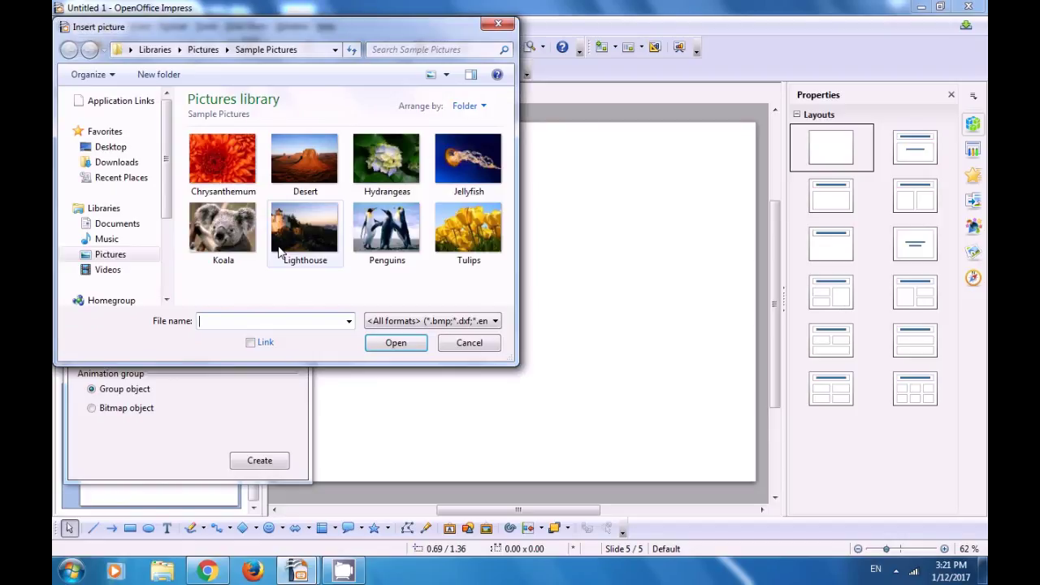
{"action": "left_click", "coordinate": [217, 233]}
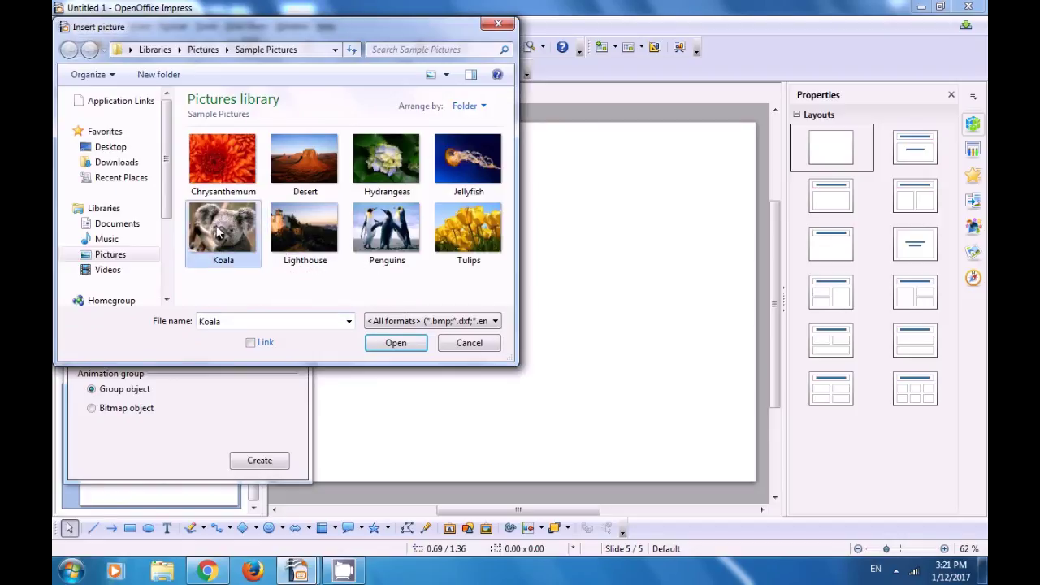
{"action": "left_click", "coordinate": [395, 343]}
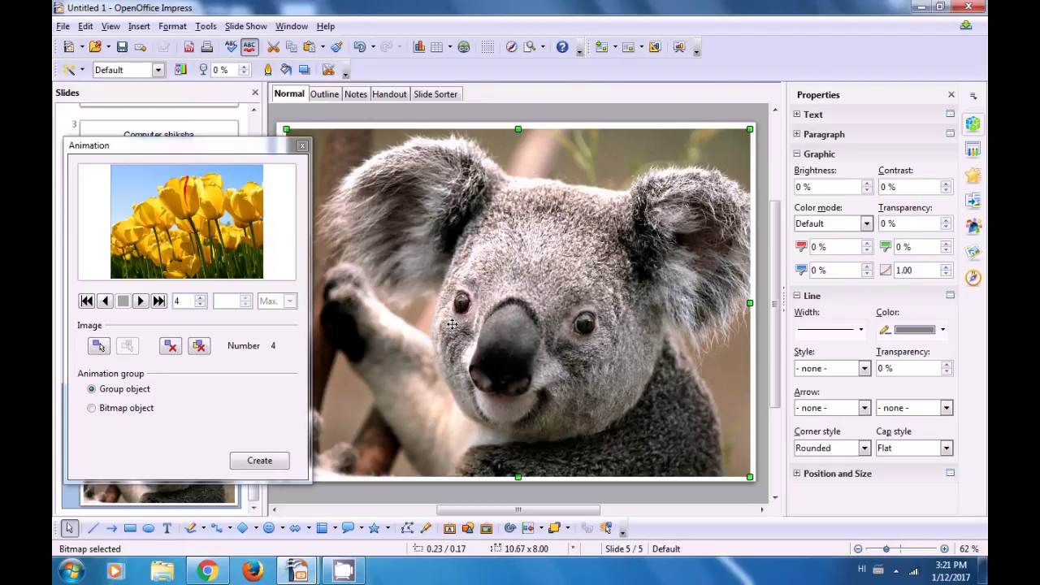
Apply the koala picture to the animation as its fifth image.
{"action": "left_click", "coordinate": [452, 325]}
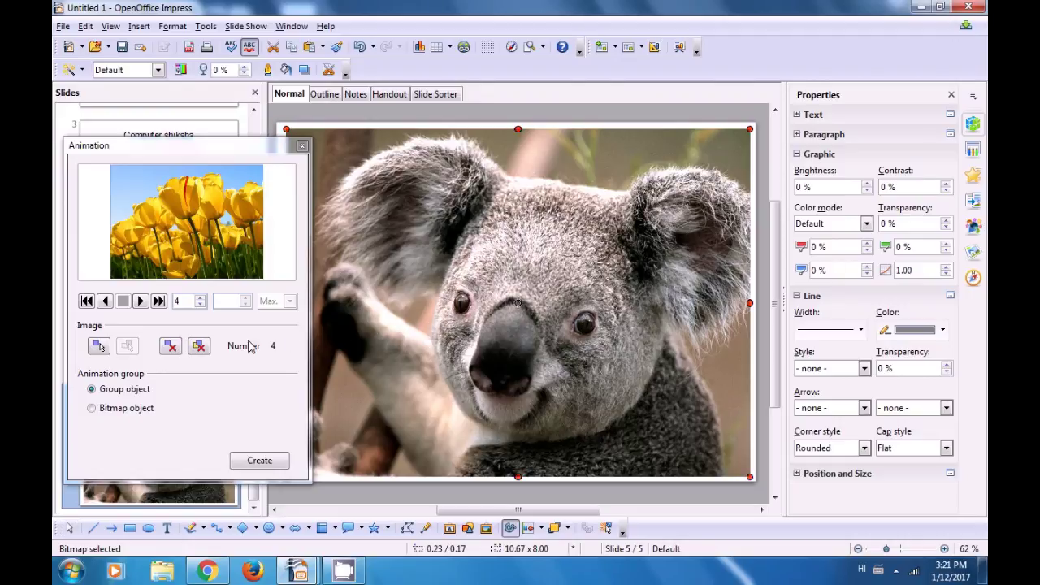
{"action": "left_click", "coordinate": [99, 346]}
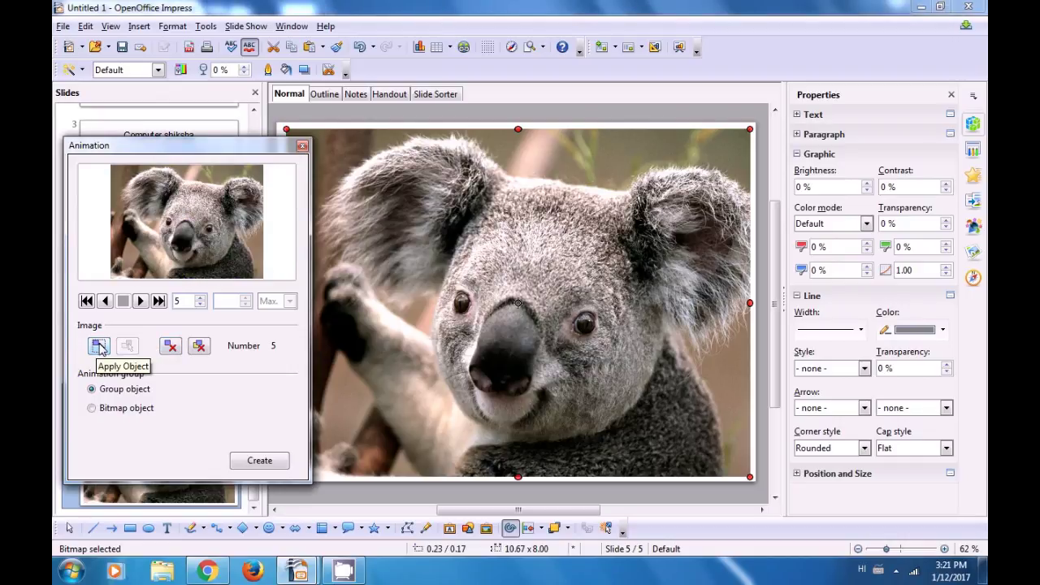
{"action": "left_click", "coordinate": [96, 347]}
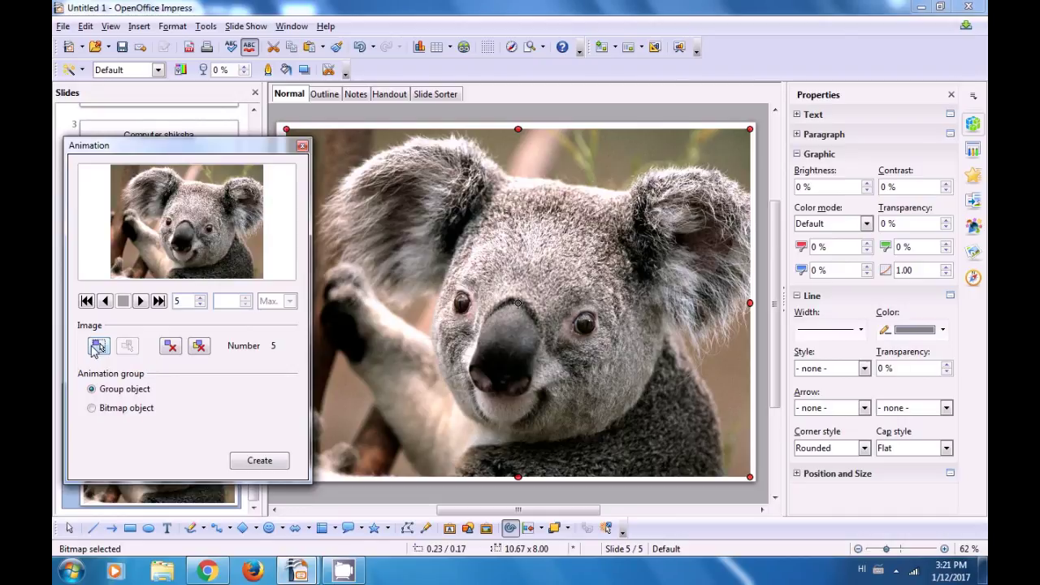
Create the animation from the collected images as a group object and close the Animation dialog.
{"action": "left_click", "coordinate": [254, 462]}
{"action": "left_click", "coordinate": [254, 462]}
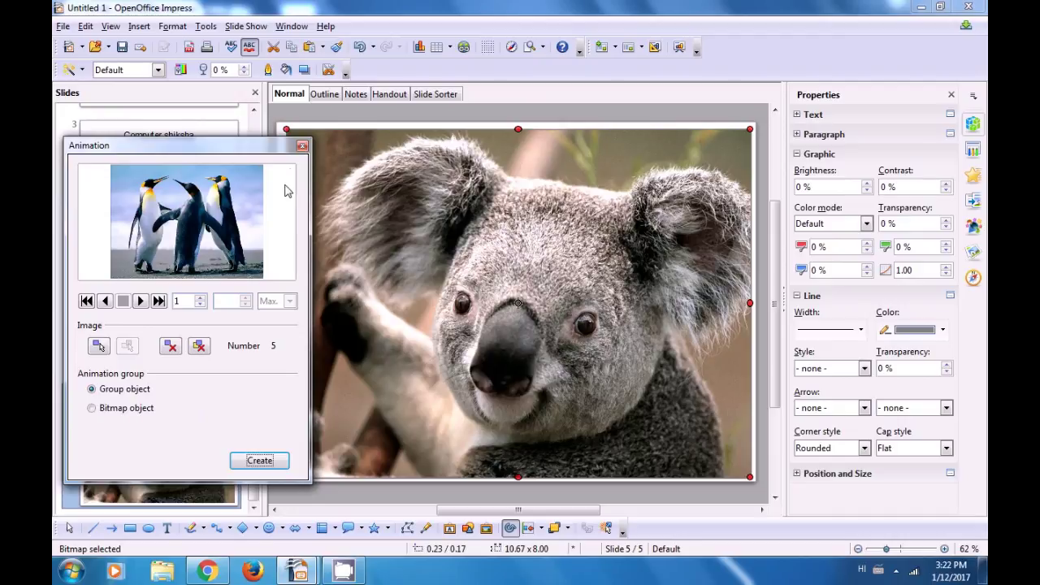
{"action": "left_click", "coordinate": [301, 147]}
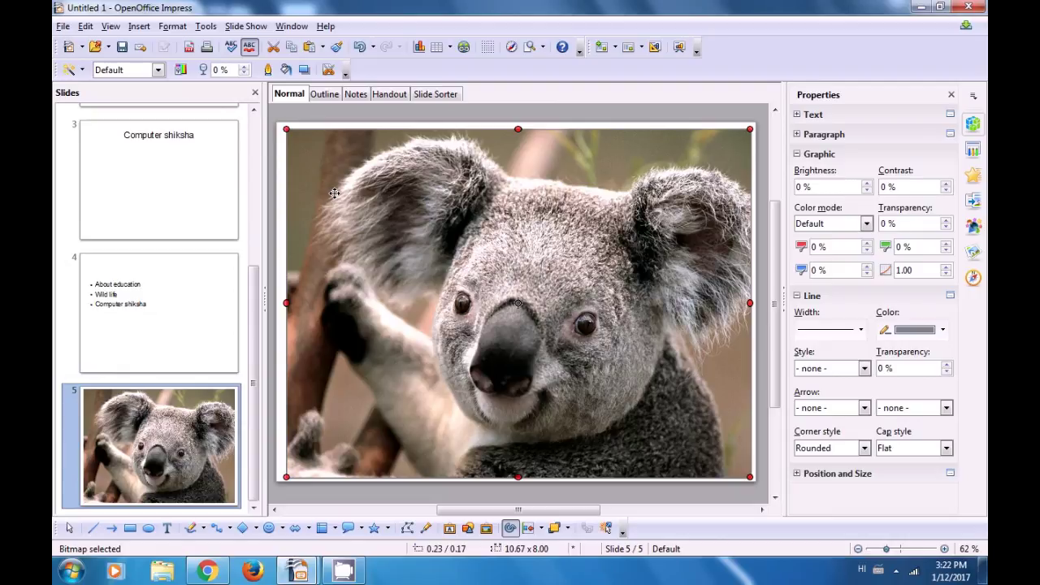
Run the slide show to preview slide 5, exit it, and start the show again.
{"action": "key", "text": "F5"}
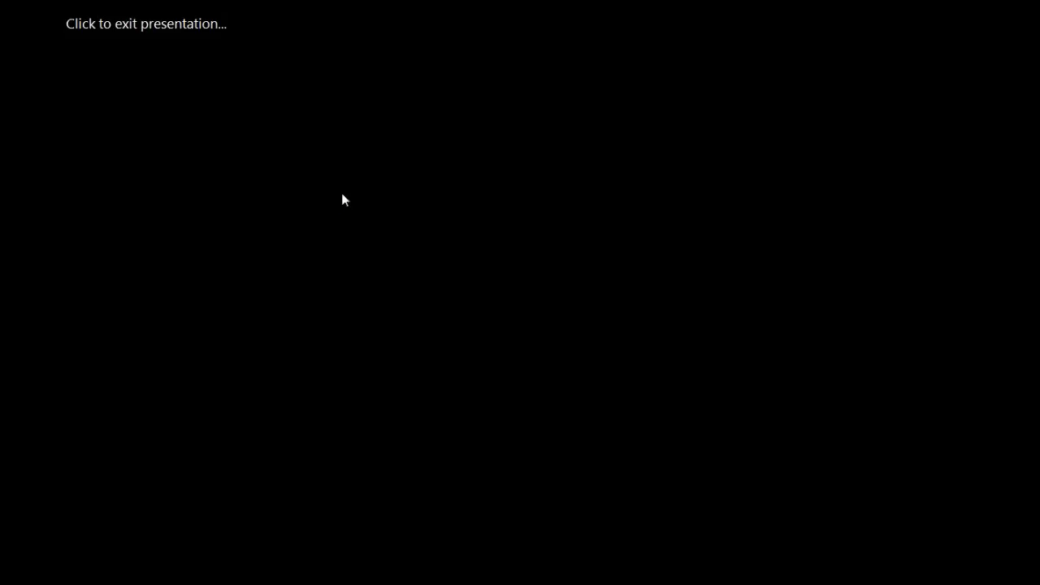
{"action": "left_click", "coordinate": [342, 195]}
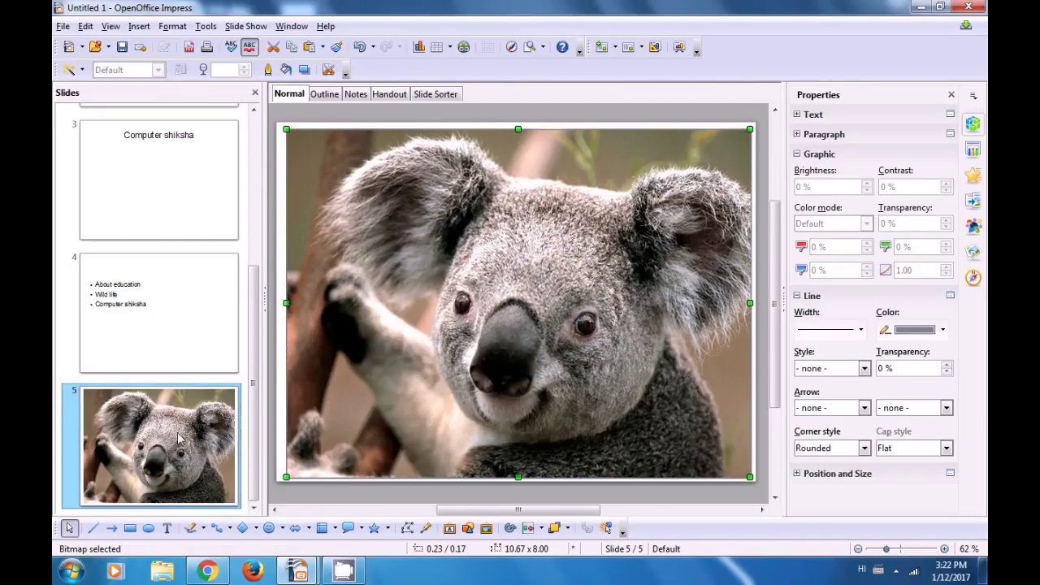
{"action": "mouse_move", "coordinate": [177, 445]}
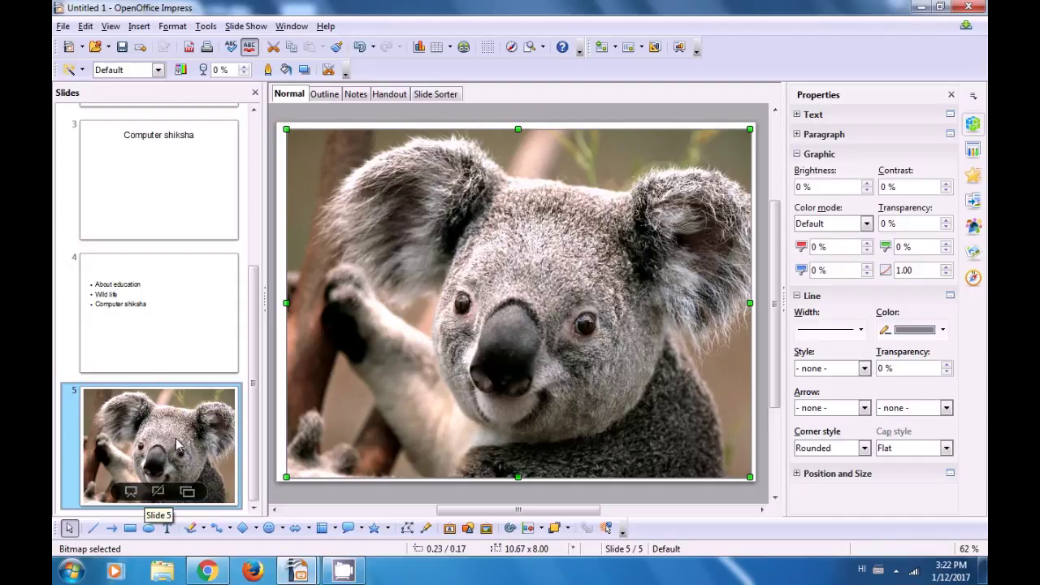
{"action": "key", "text": "F5"}
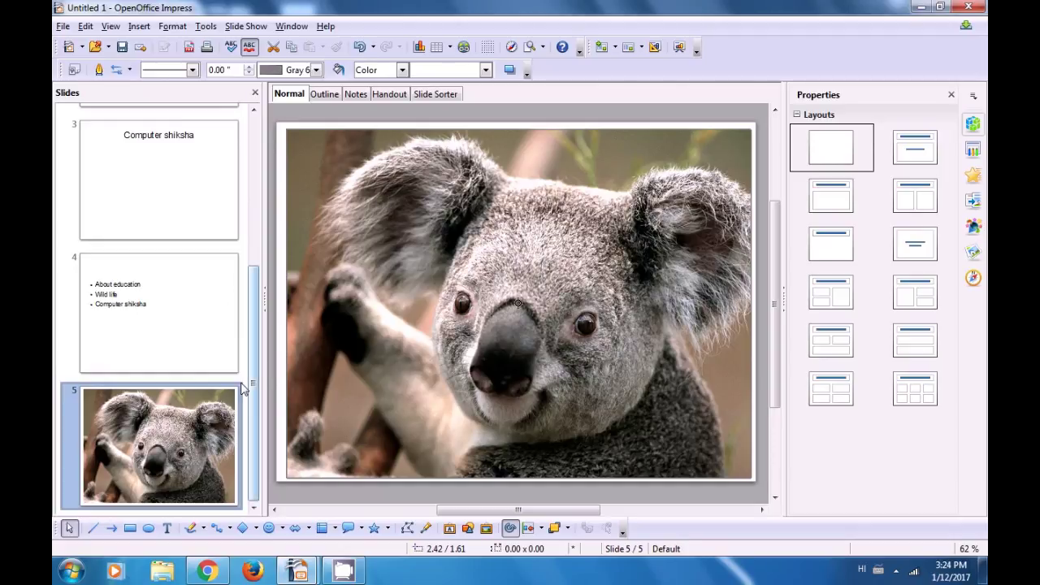
Add a new slide after slide 5 and draw a pentagon about 3.5 by 3 inches near its middle.
{"action": "right_click", "coordinate": [214, 403]}
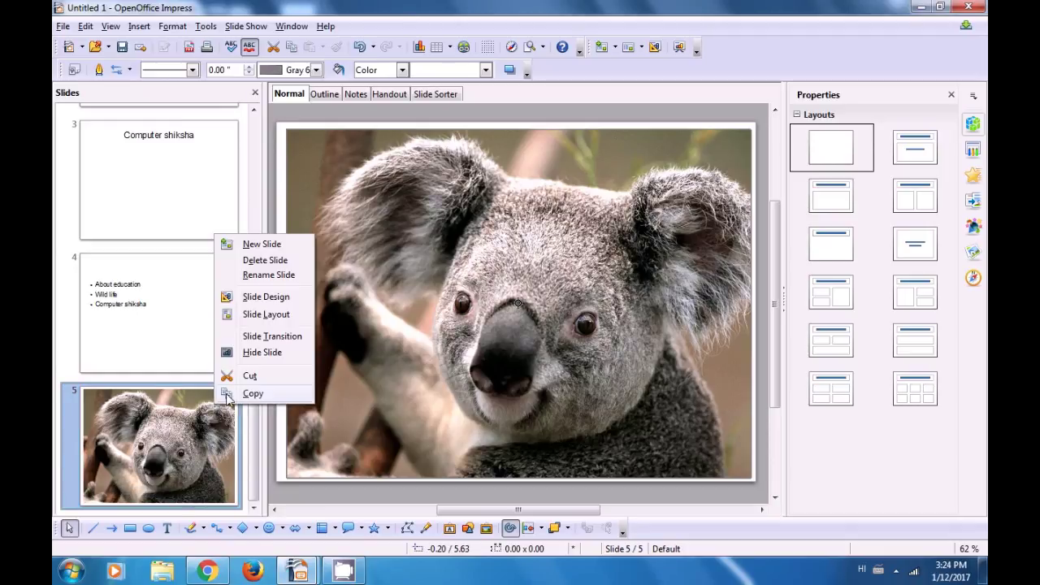
{"action": "left_click", "coordinate": [248, 246]}
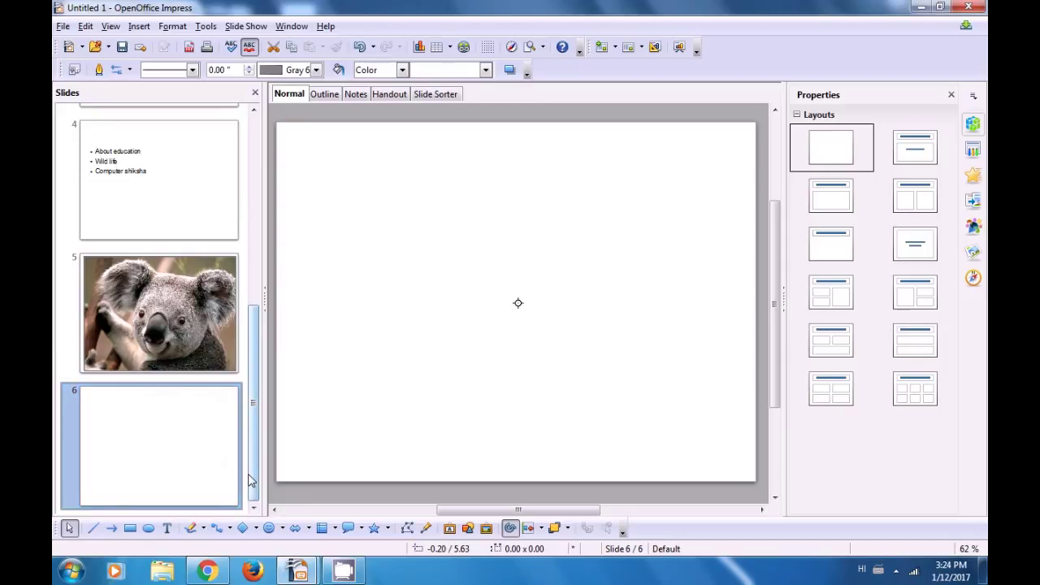
{"action": "left_click", "coordinate": [257, 527]}
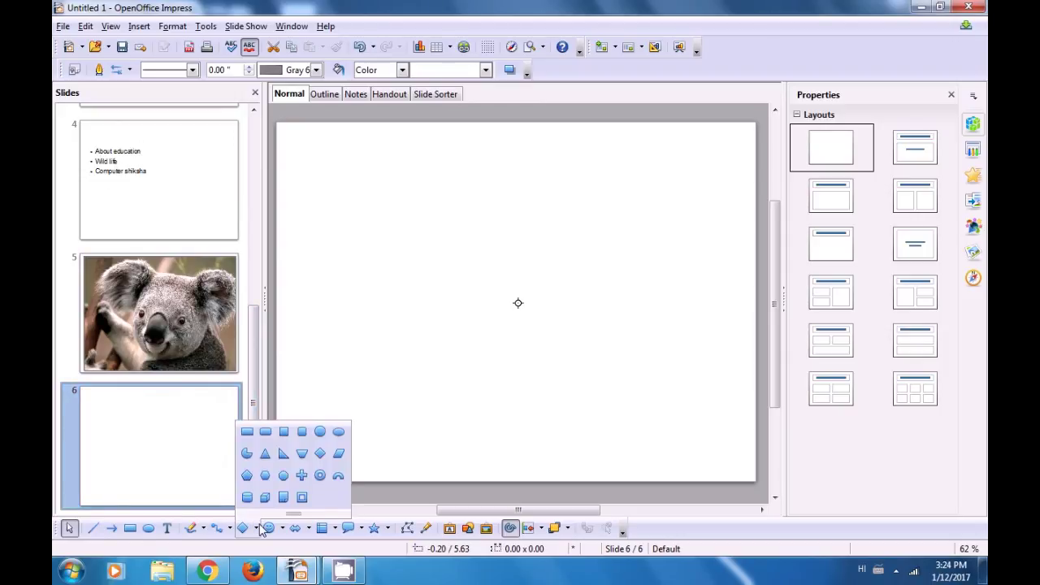
{"action": "left_click", "coordinate": [261, 481]}
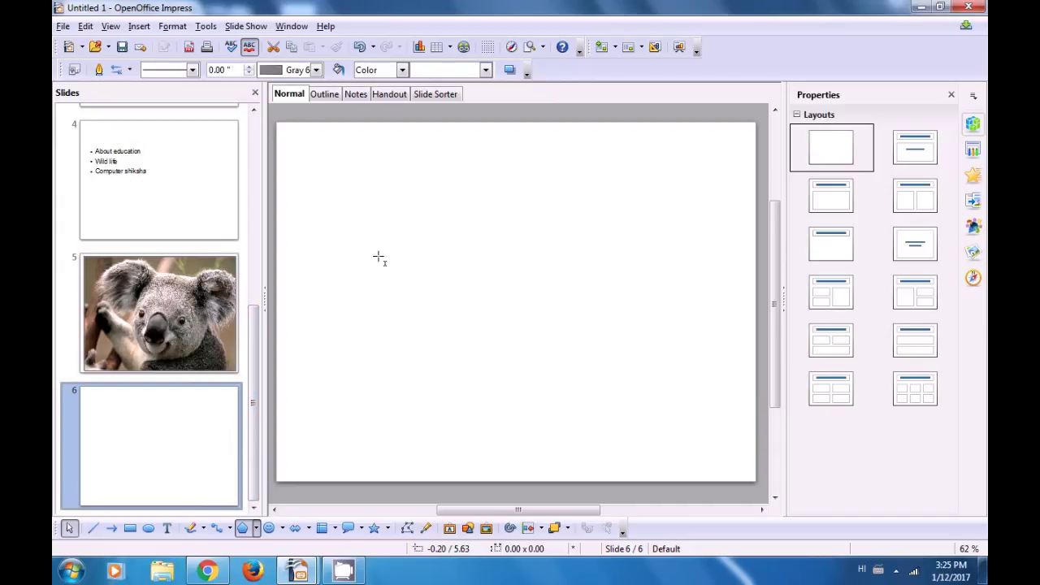
{"action": "left_click_drag", "start_coordinate": [391, 230], "coordinate": [546, 362]}
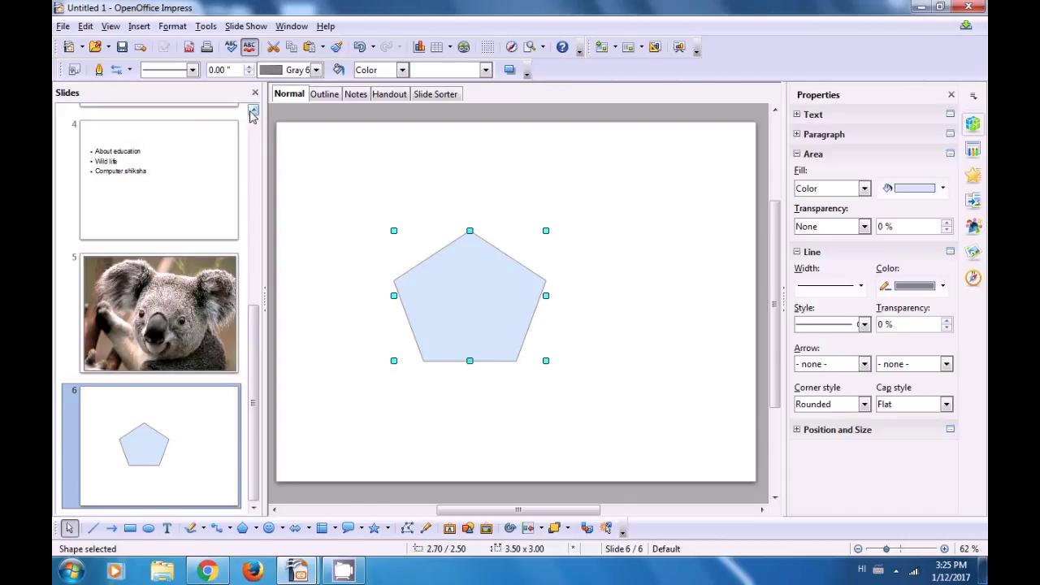
In the pentagon's Position and Size settings, set Position X to 3.18 inches and Position Y to 3.06 inches.
{"action": "left_click", "coordinate": [165, 31]}
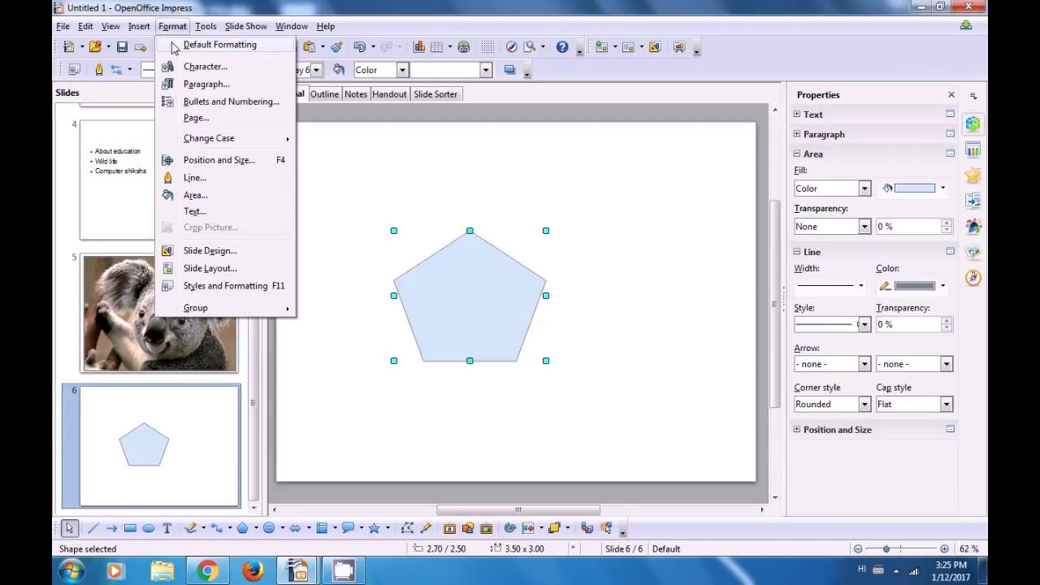
{"action": "left_click", "coordinate": [211, 161]}
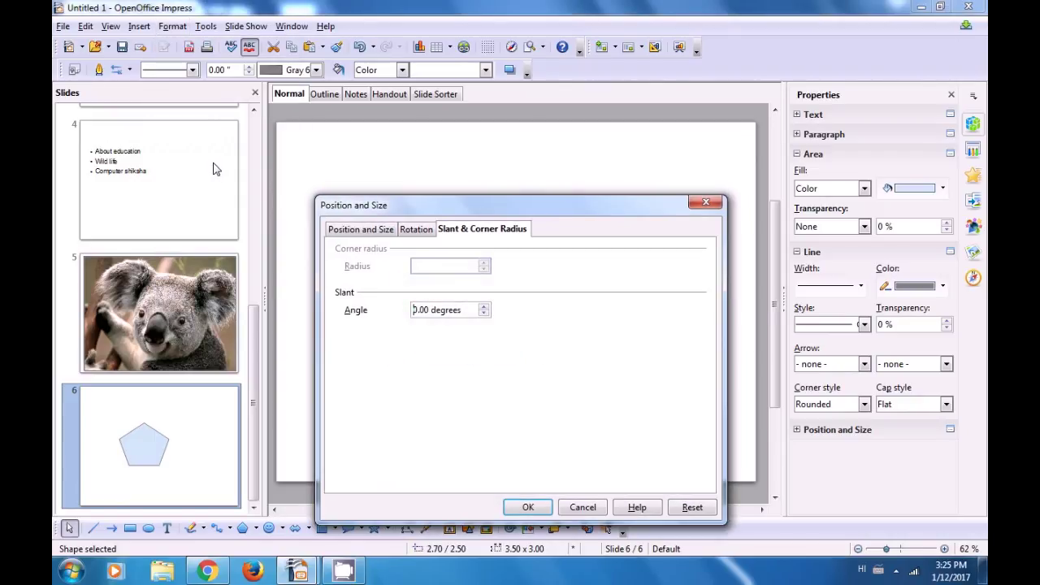
{"action": "left_click_drag", "start_coordinate": [381, 208], "coordinate": [453, 137]}
{"action": "left_click", "coordinate": [438, 161]}
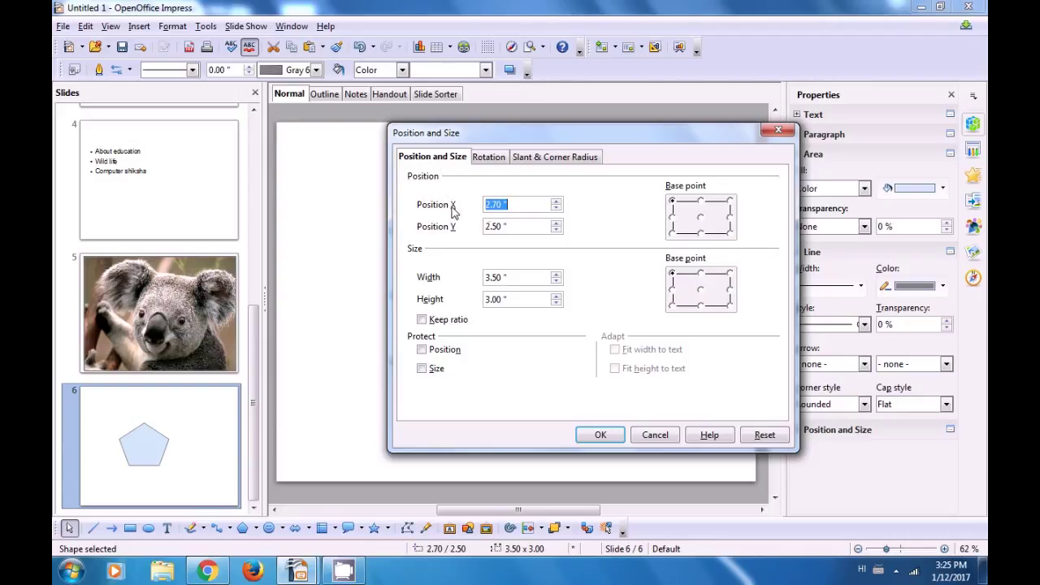
{"action": "left_click", "coordinate": [556, 202]}
{"action": "left_click", "coordinate": [556, 202]}
{"action": "left_click", "coordinate": [556, 223]}
{"action": "left_click", "coordinate": [556, 224]}
{"action": "left_click", "coordinate": [555, 223]}
{"action": "left_click", "coordinate": [556, 224]}
{"action": "left_click", "coordinate": [556, 225]}
{"action": "left_click", "coordinate": [556, 225]}
Set the pentagon's width to 5.22 inches and its height to 3.24 inches.
{"action": "left_click", "coordinate": [555, 274]}
{"action": "left_click", "coordinate": [556, 276]}
{"action": "left_click", "coordinate": [556, 276]}
{"action": "left_click", "coordinate": [555, 276]}
{"action": "left_click", "coordinate": [556, 276]}
{"action": "left_click", "coordinate": [555, 275]}
{"action": "left_click", "coordinate": [556, 276]}
{"action": "left_click", "coordinate": [556, 276]}
{"action": "left_click", "coordinate": [556, 276]}
{"action": "left_click", "coordinate": [556, 275]}
{"action": "left_click", "coordinate": [555, 275]}
{"action": "left_click", "coordinate": [555, 276]}
{"action": "left_click", "coordinate": [556, 275]}
{"action": "left_click", "coordinate": [556, 275]}
{"action": "left_click", "coordinate": [555, 275]}
{"action": "left_click", "coordinate": [556, 275]}
{"action": "left_click", "coordinate": [555, 275]}
{"action": "left_click", "coordinate": [556, 297]}
{"action": "left_click", "coordinate": [556, 297]}
{"action": "left_click", "coordinate": [555, 297]}
{"action": "left_click", "coordinate": [556, 296]}
{"action": "left_click", "coordinate": [556, 296]}
{"action": "left_click", "coordinate": [556, 296]}
{"action": "left_click", "coordinate": [556, 297]}
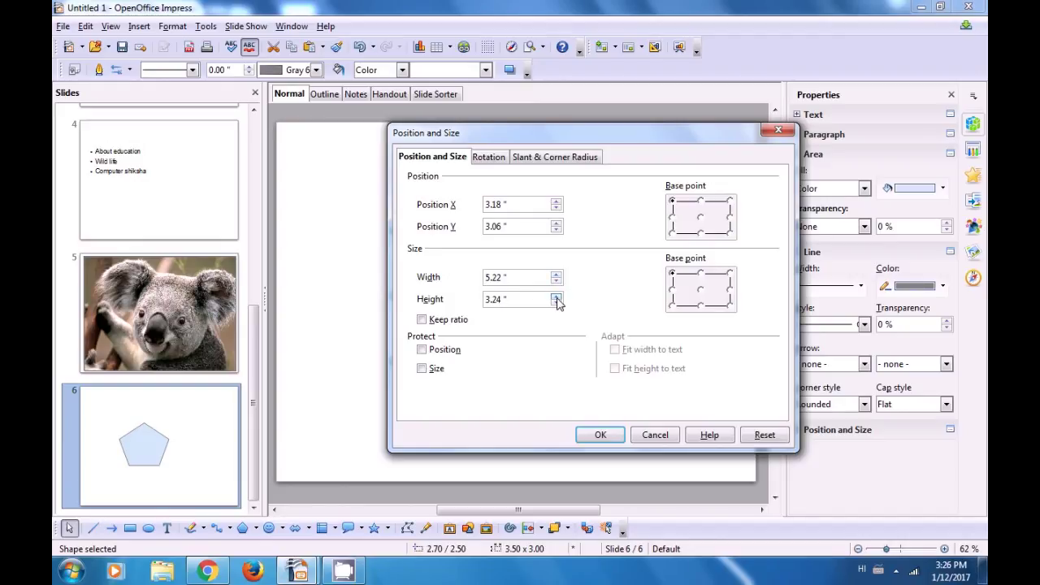
Rotate the pentagon about 20 degrees counterclockwise around its centre, apply the position and size settings, and deselect it.
{"action": "left_click", "coordinate": [493, 160]}
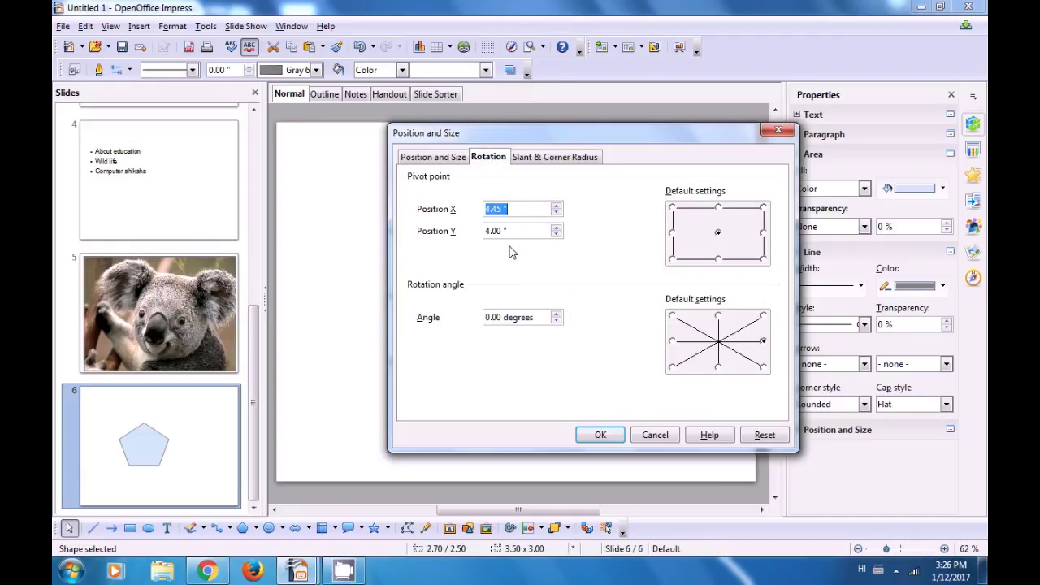
{"action": "left_click", "coordinate": [556, 313]}
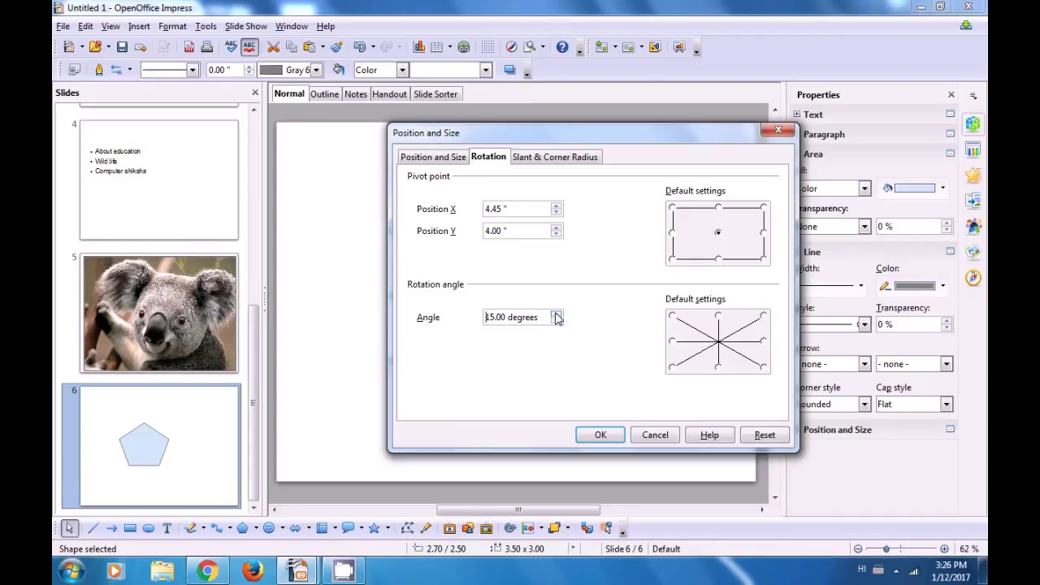
{"action": "left_click", "coordinate": [555, 314]}
{"action": "left_click", "coordinate": [597, 439]}
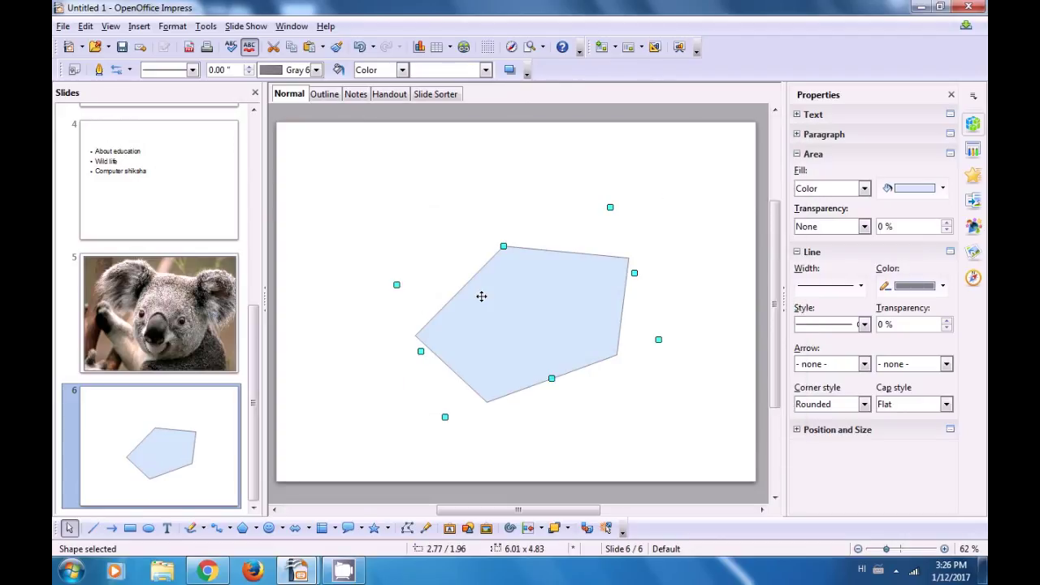
{"action": "left_click", "coordinate": [418, 234]}
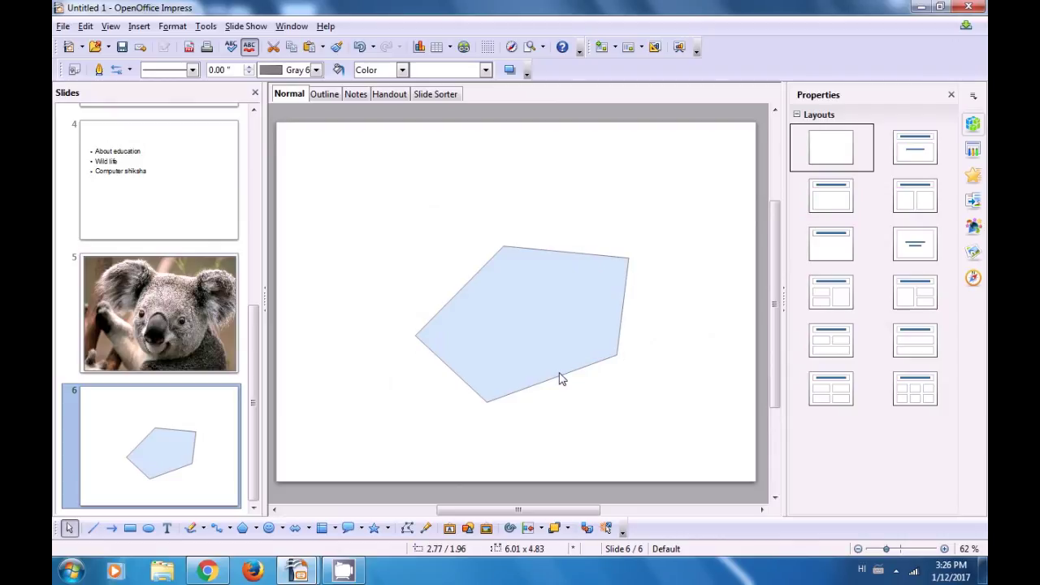
Draw a nearly horizontal straight line about 5.4 inches long above the pentagon.
{"action": "left_click", "coordinate": [408, 320]}
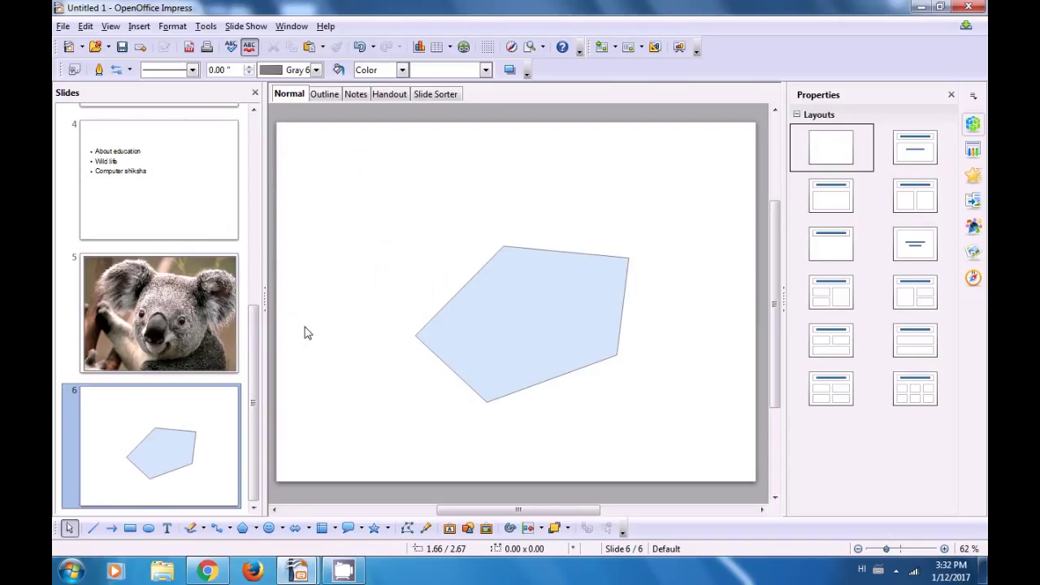
{"action": "left_click", "coordinate": [94, 528]}
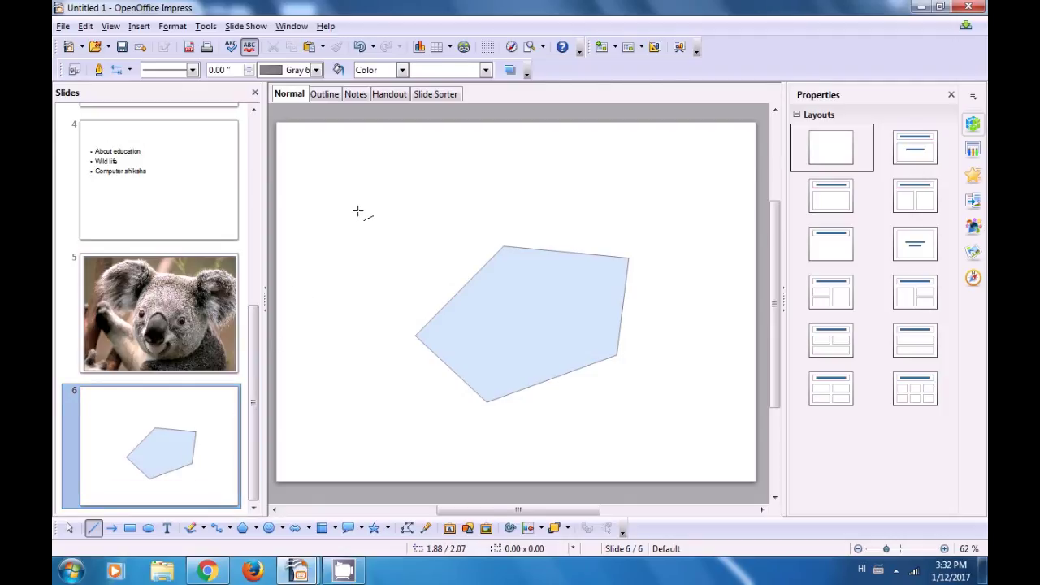
{"action": "left_click_drag", "start_coordinate": [372, 207], "coordinate": [606, 207]}
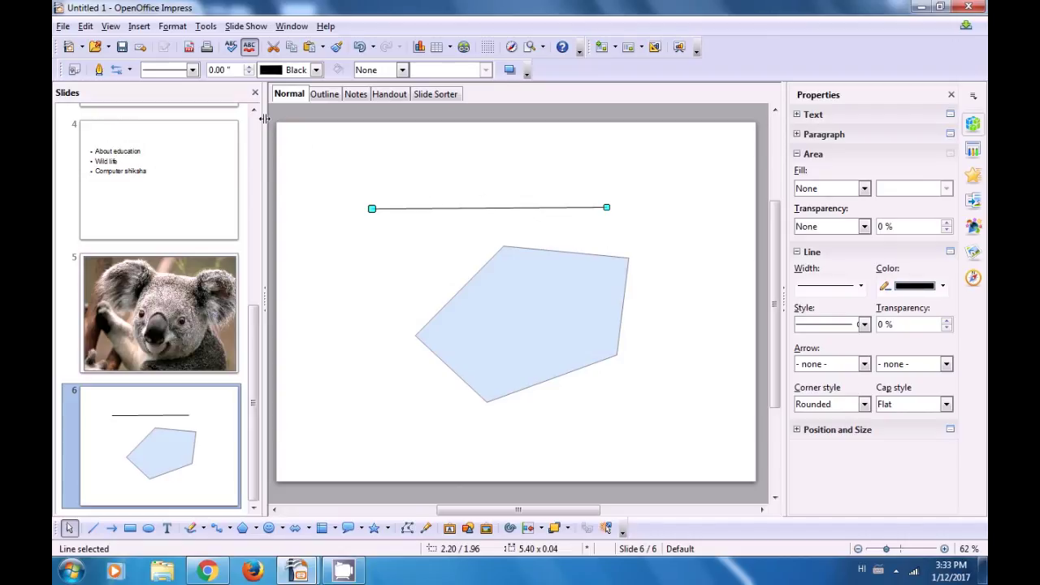
Open the line formatting settings for the selected line and set its style to Fine Dashed (var).
{"action": "left_click", "coordinate": [167, 27]}
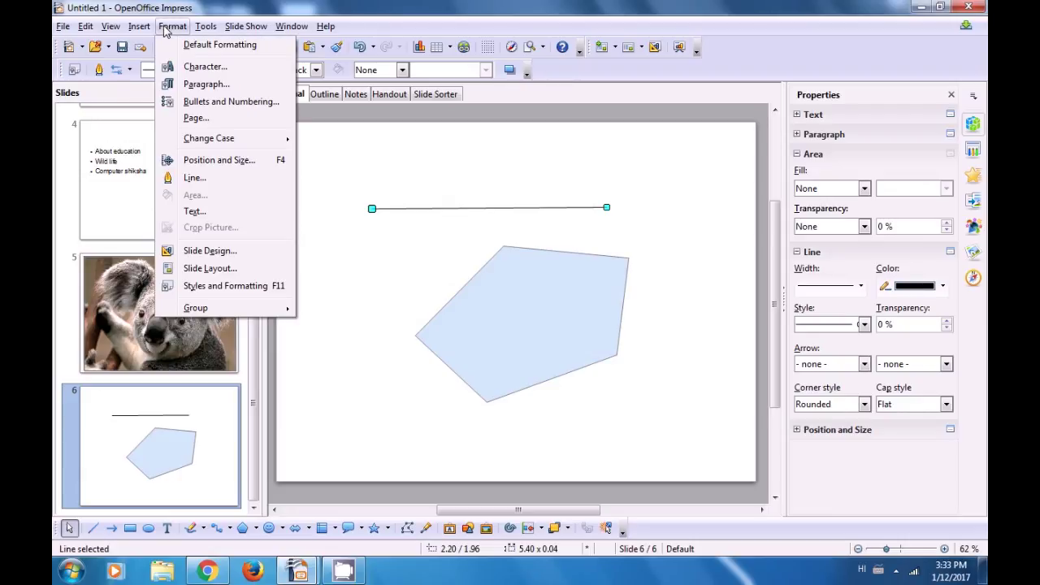
{"action": "left_click", "coordinate": [195, 177]}
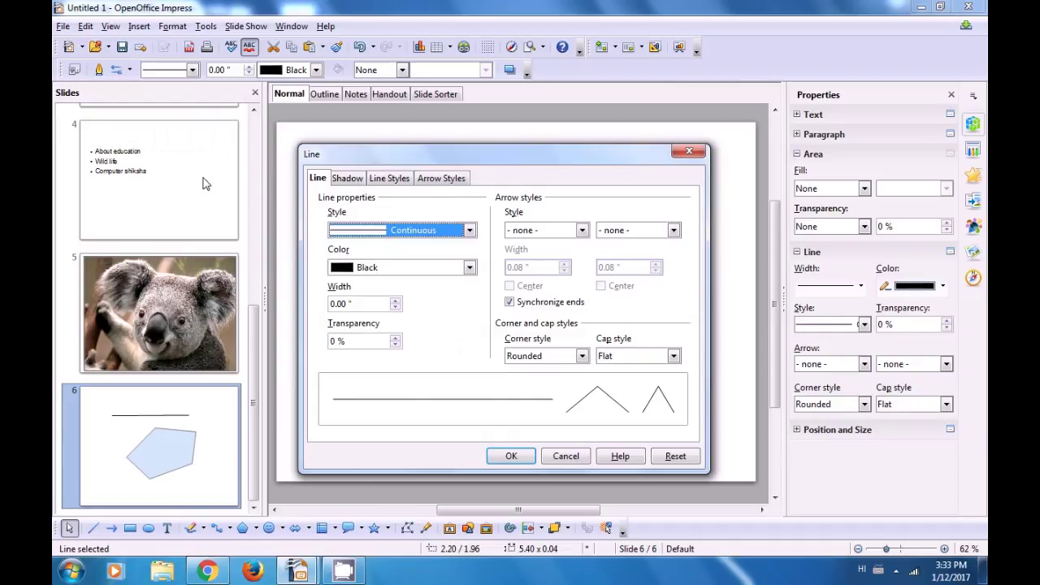
{"action": "left_click", "coordinate": [469, 232]}
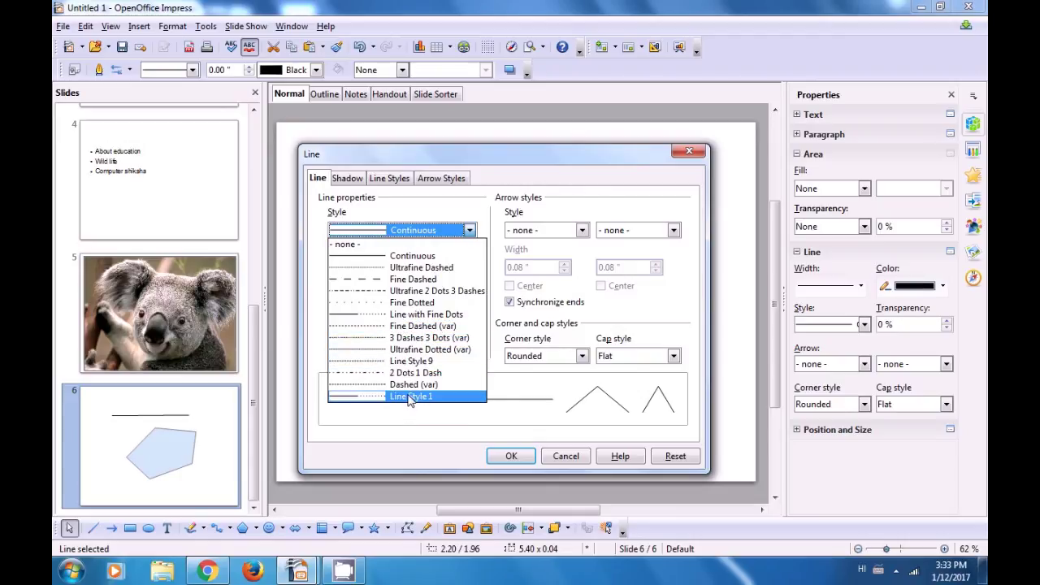
{"action": "left_click", "coordinate": [400, 329]}
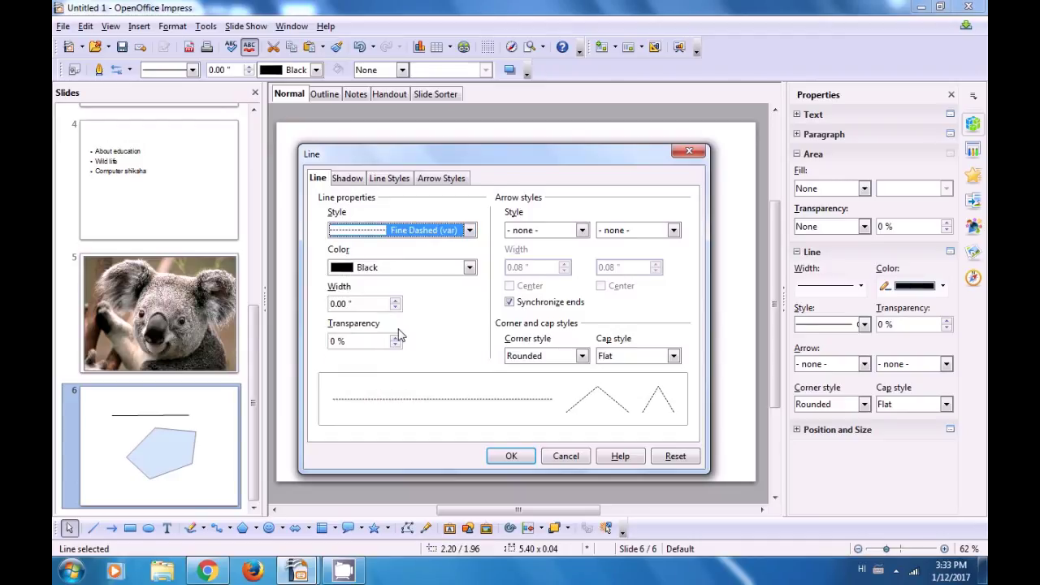
Set the line's colour to Blue and its width to 0.08 inches.
{"action": "left_click", "coordinate": [469, 268]}
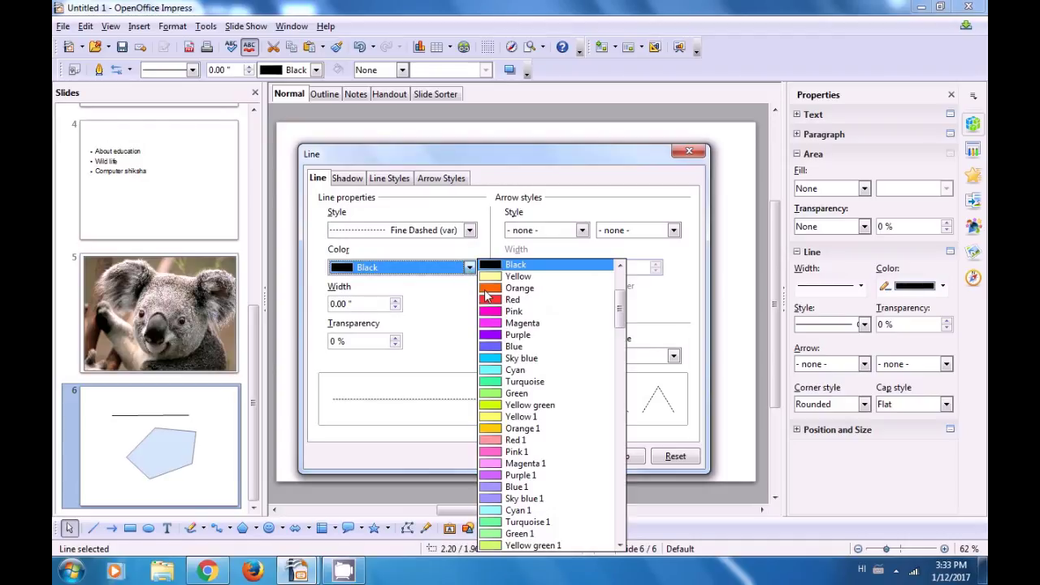
{"action": "left_click", "coordinate": [509, 346]}
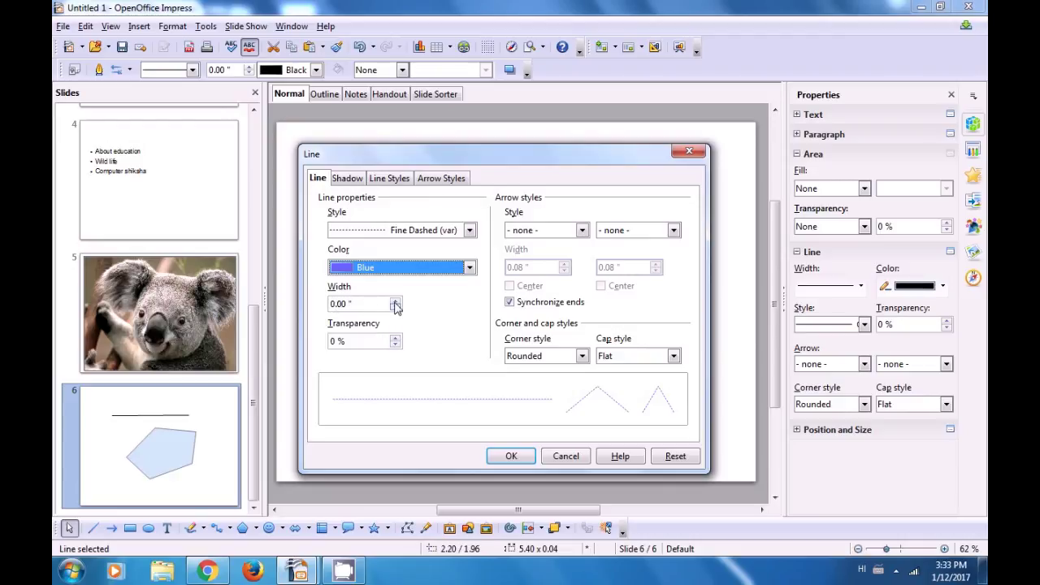
{"action": "left_click", "coordinate": [396, 303]}
{"action": "left_click", "coordinate": [395, 304]}
{"action": "left_click", "coordinate": [396, 304]}
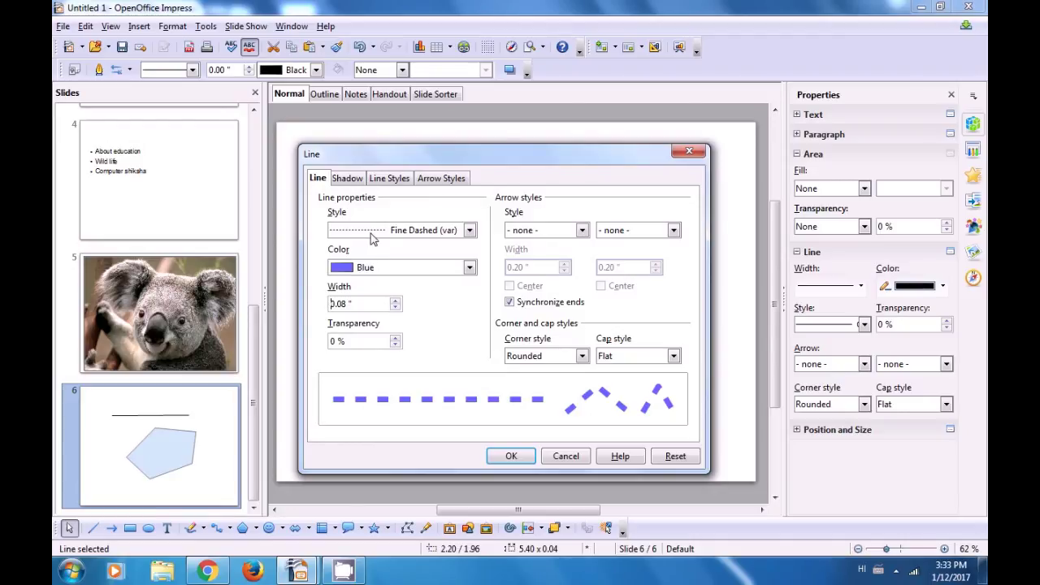
Give both ends of the line the Square arrow style with a width of 0.26 inches.
{"action": "left_click", "coordinate": [584, 230]}
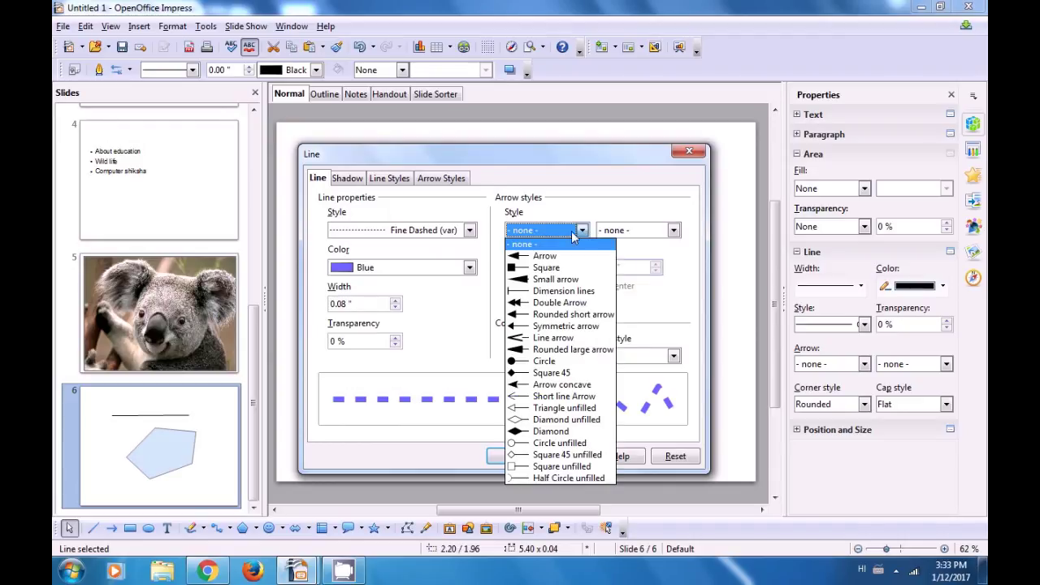
{"action": "left_click", "coordinate": [537, 257]}
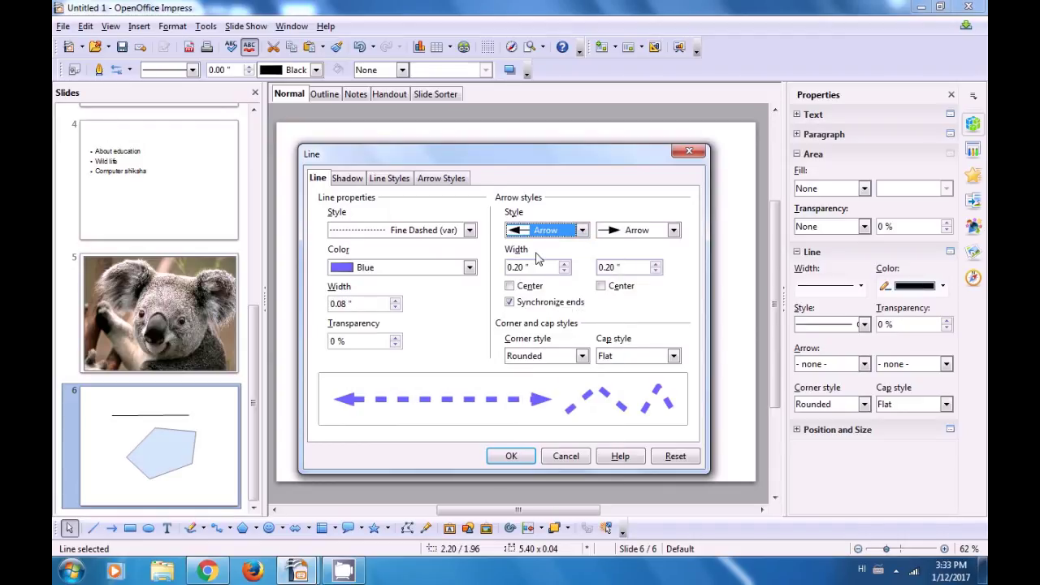
{"action": "left_click", "coordinate": [674, 231]}
{"action": "left_click", "coordinate": [648, 268]}
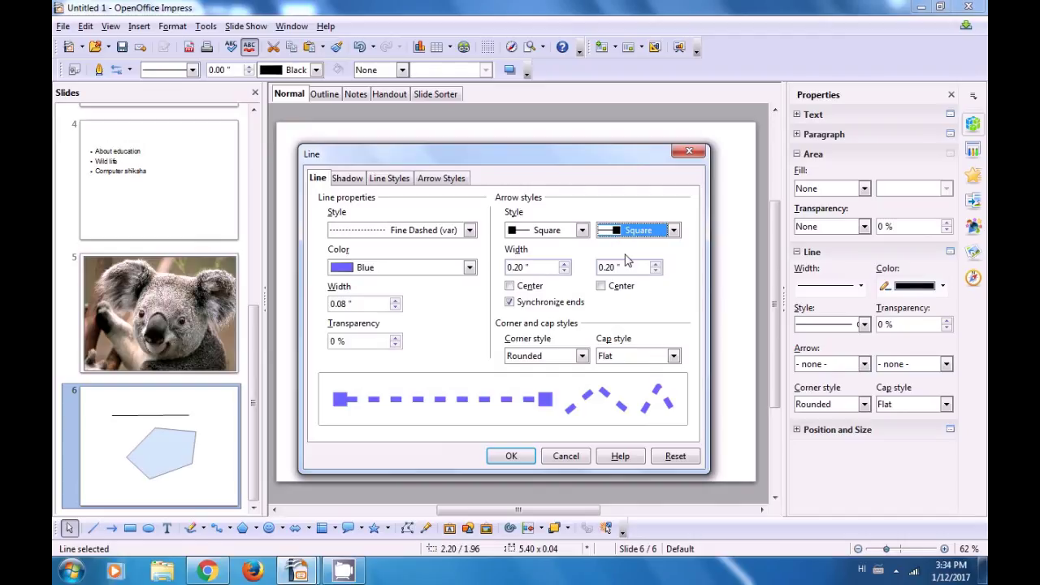
{"action": "left_click", "coordinate": [567, 263]}
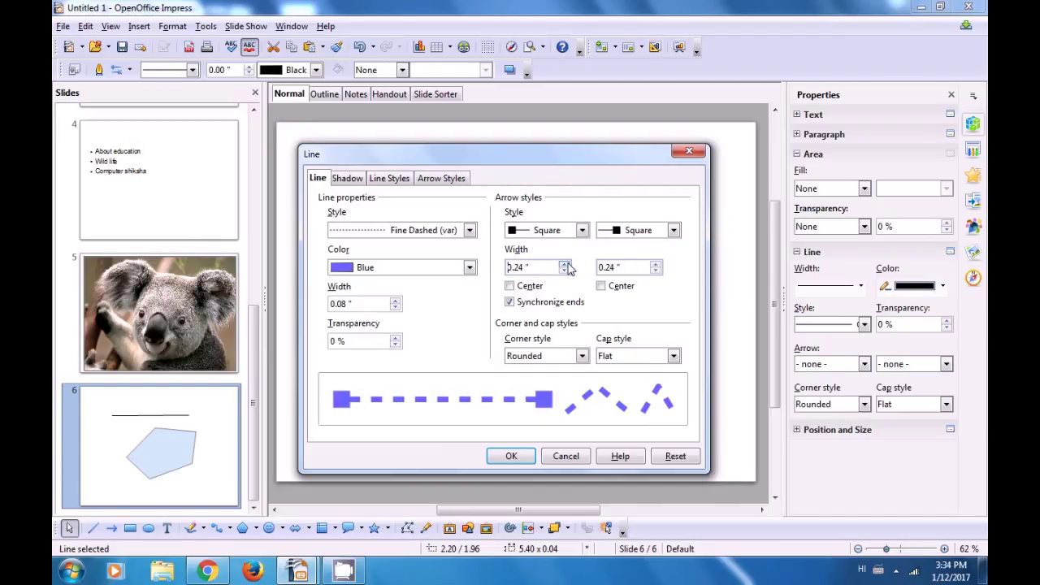
{"action": "left_click", "coordinate": [566, 264]}
Enable the line's shadow, try several shadow positions, and settle on the lower-left one.
{"action": "left_click", "coordinate": [348, 179]}
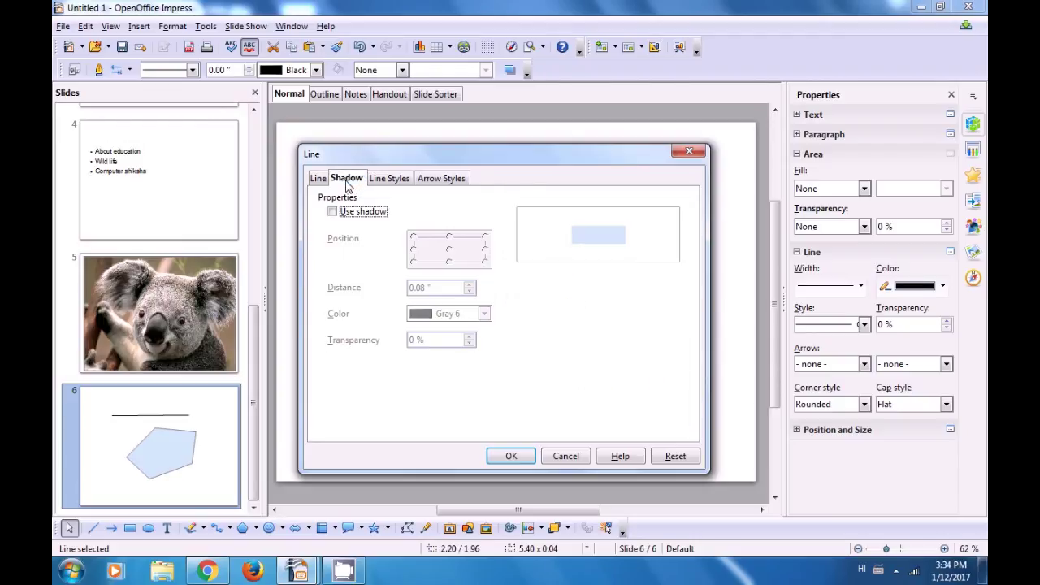
{"action": "left_click", "coordinate": [334, 211]}
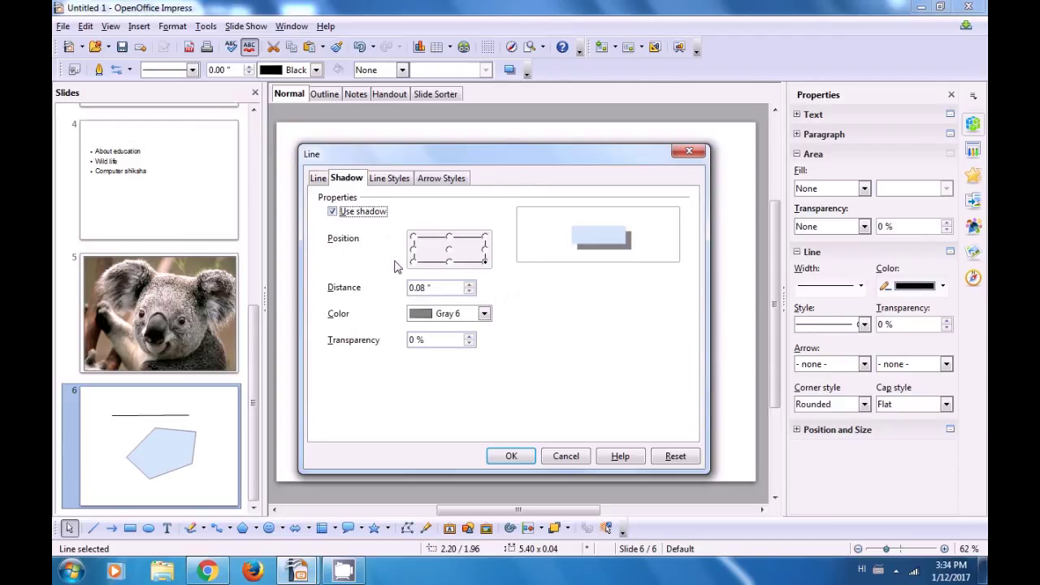
{"action": "left_click", "coordinate": [485, 250]}
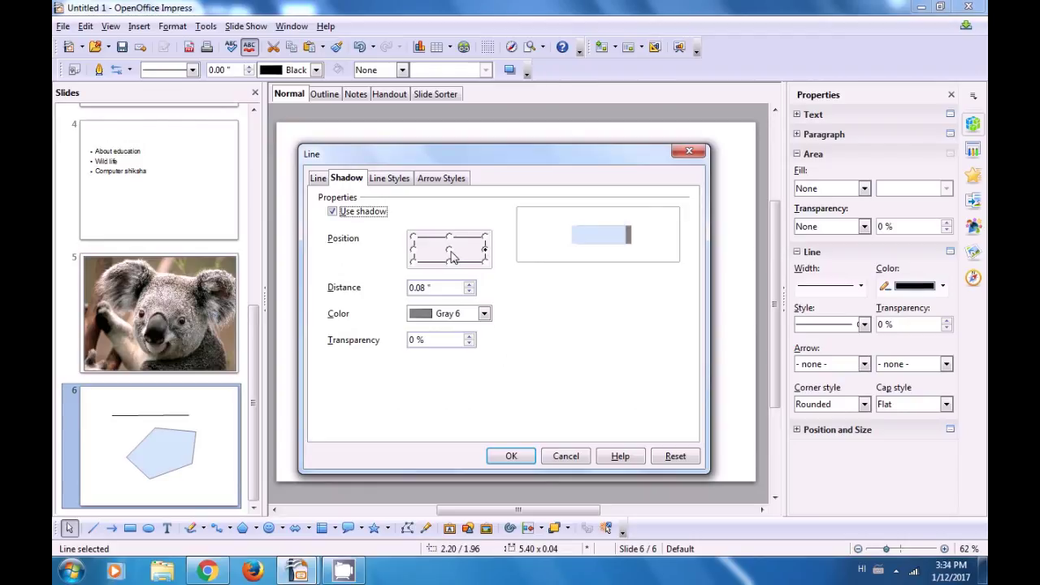
{"action": "left_click", "coordinate": [449, 237]}
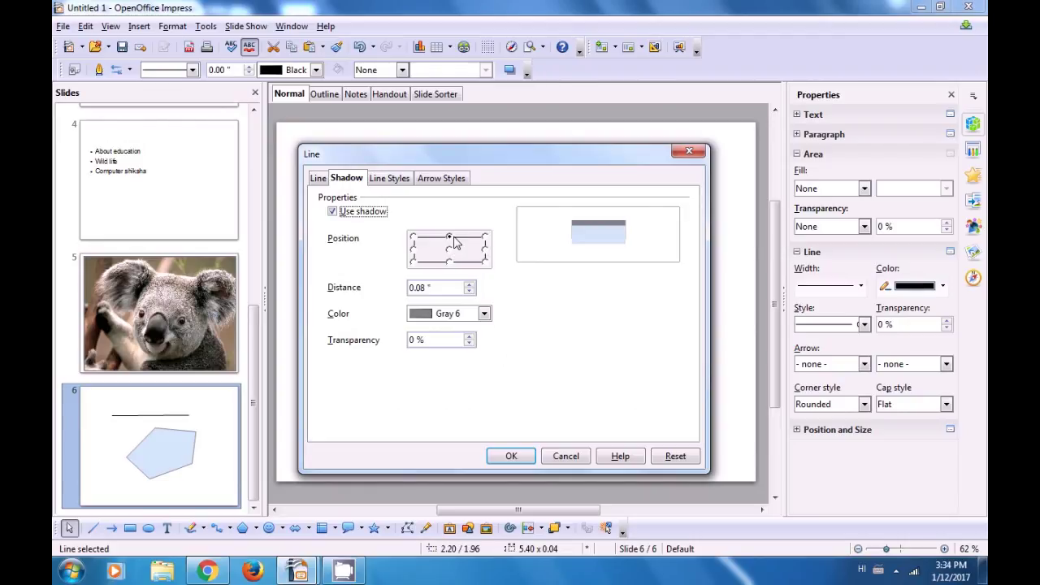
{"action": "left_click", "coordinate": [415, 250]}
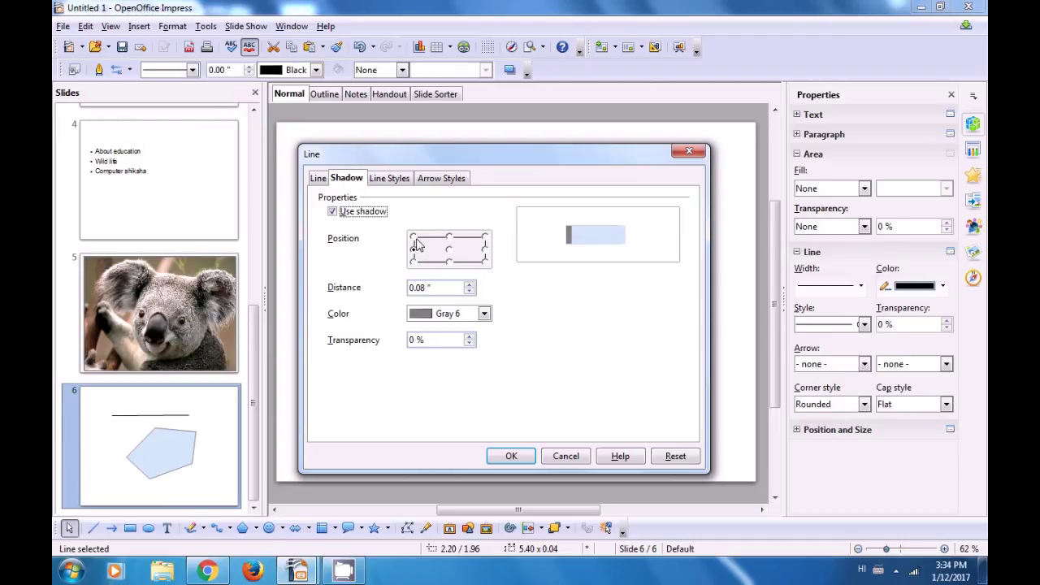
{"action": "left_click", "coordinate": [414, 237]}
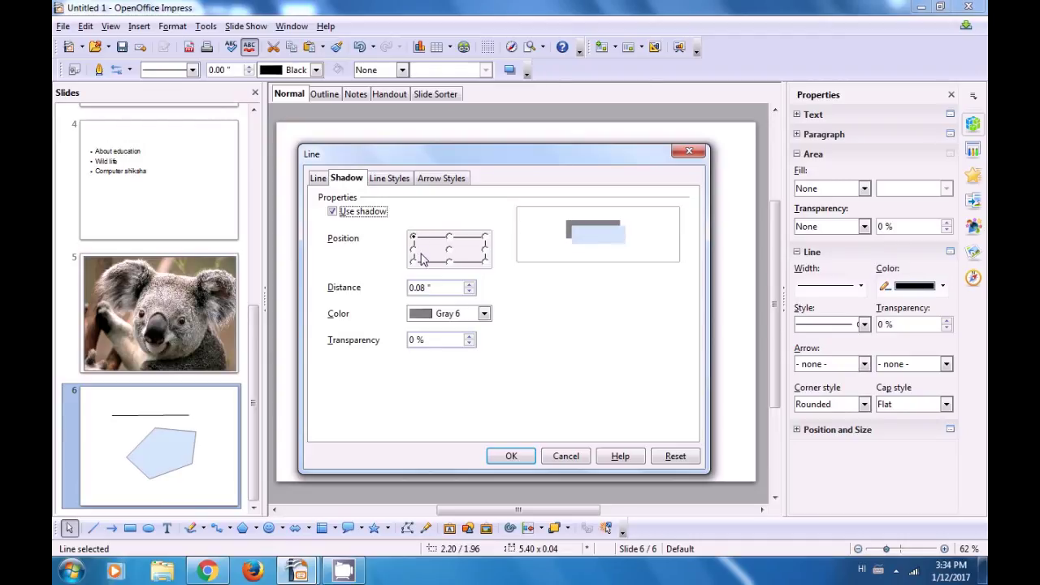
{"action": "left_click", "coordinate": [414, 262]}
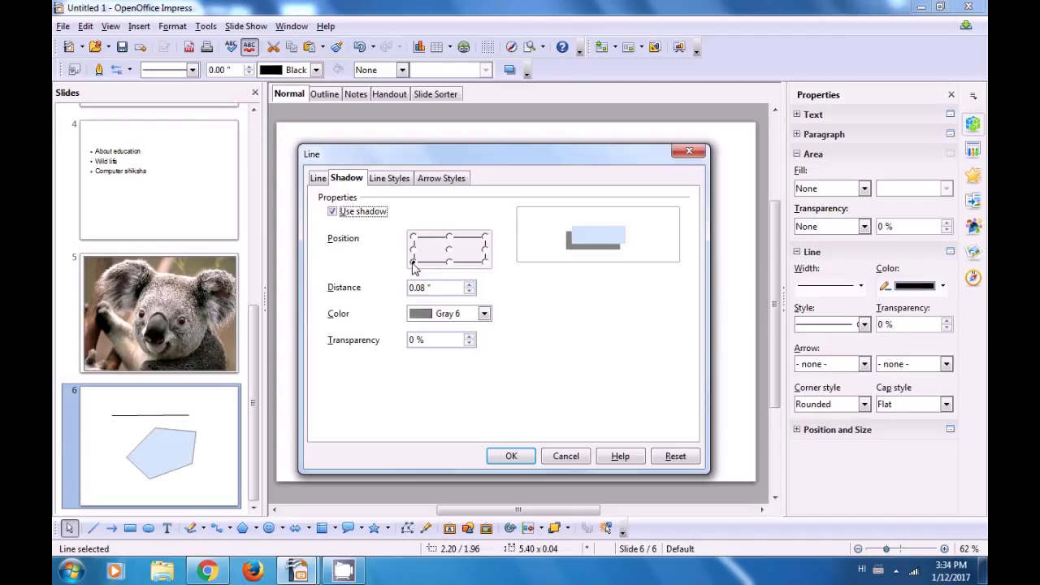
Set the shadow's distance to 0.12 inches and its colour to Green.
{"action": "left_click", "coordinate": [469, 291]}
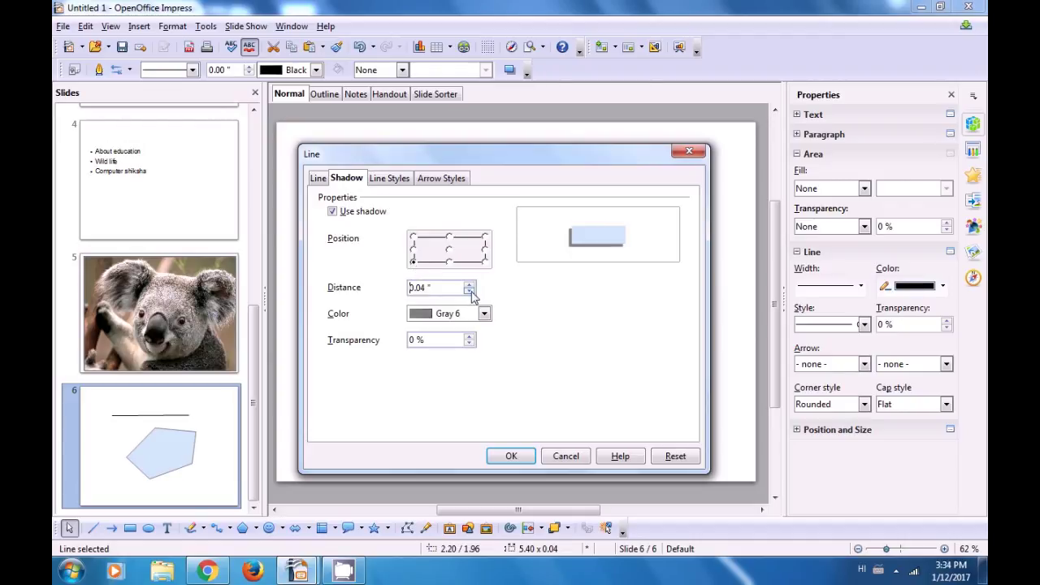
{"action": "left_click", "coordinate": [469, 284]}
{"action": "left_click", "coordinate": [469, 284]}
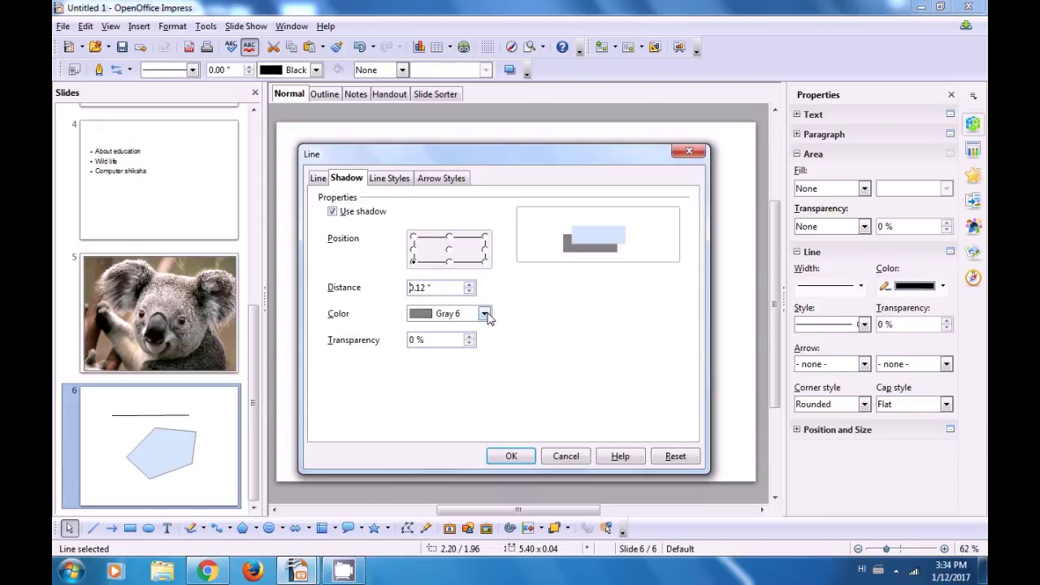
{"action": "left_click", "coordinate": [484, 314]}
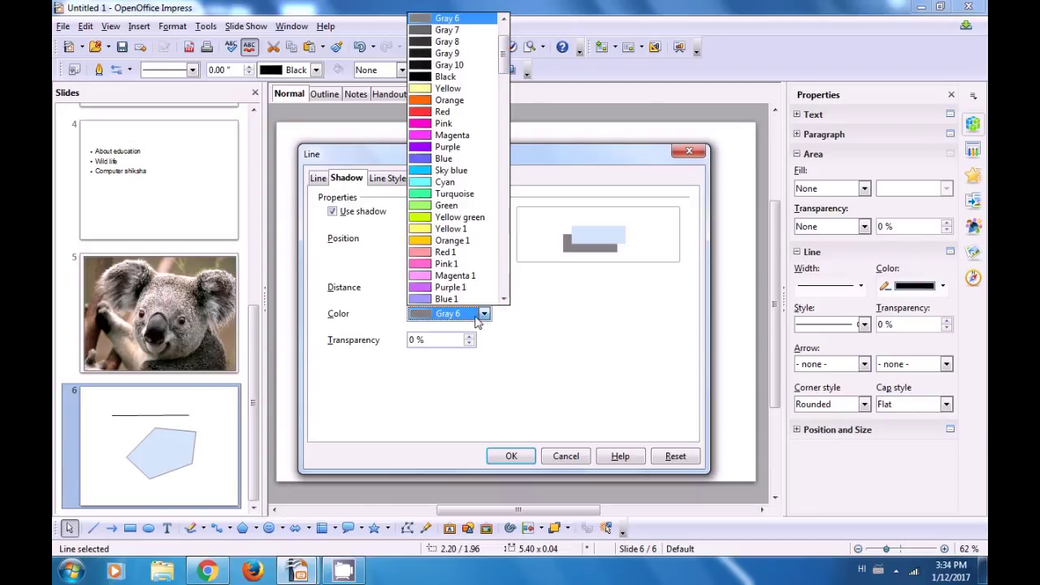
{"action": "left_click", "coordinate": [446, 207]}
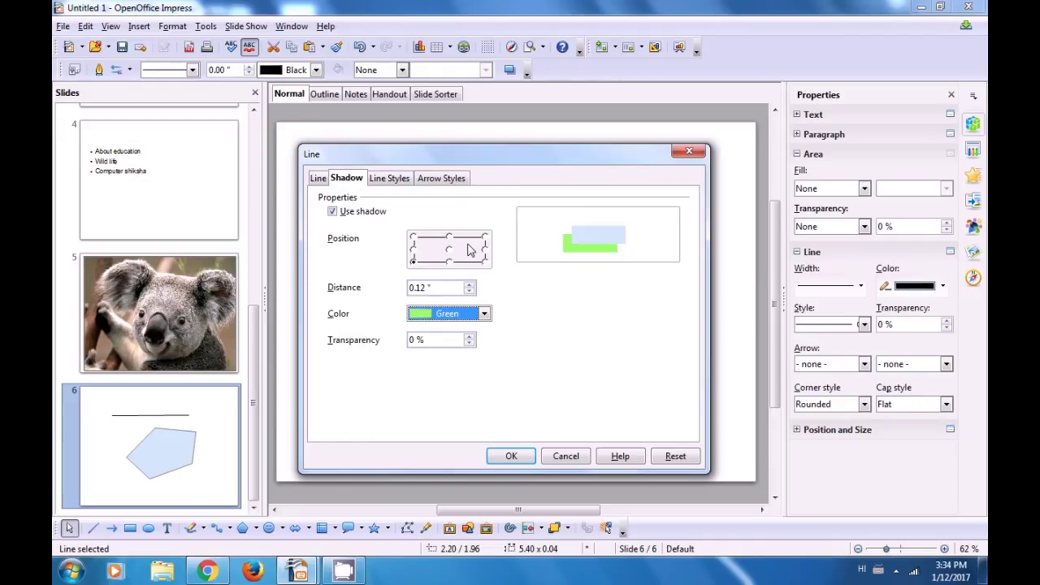
Review the line style and arrow style definitions, apply the formatting to the line, and deselect it.
{"action": "left_click", "coordinate": [388, 179]}
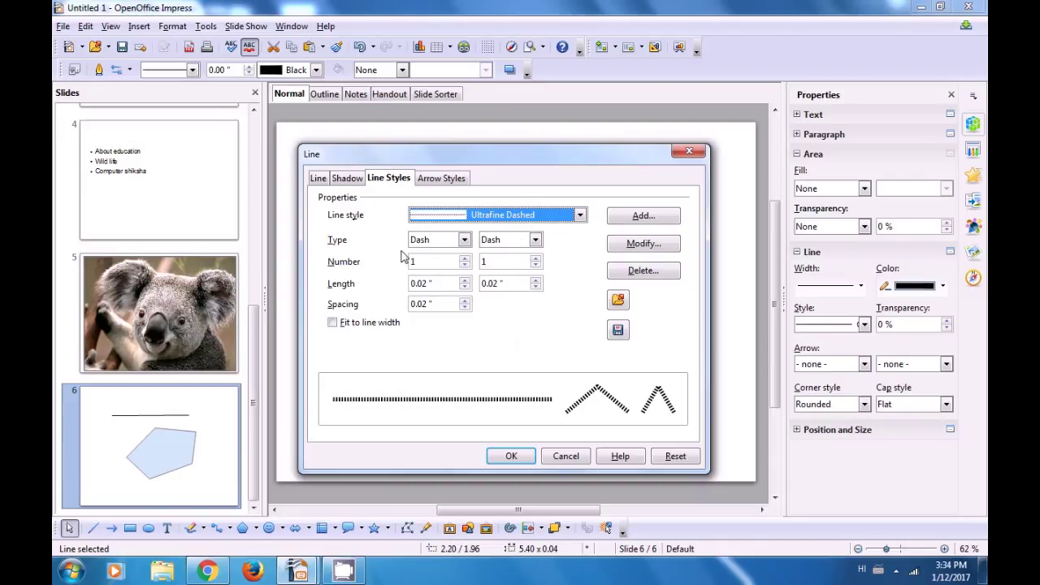
{"action": "left_click", "coordinate": [436, 182]}
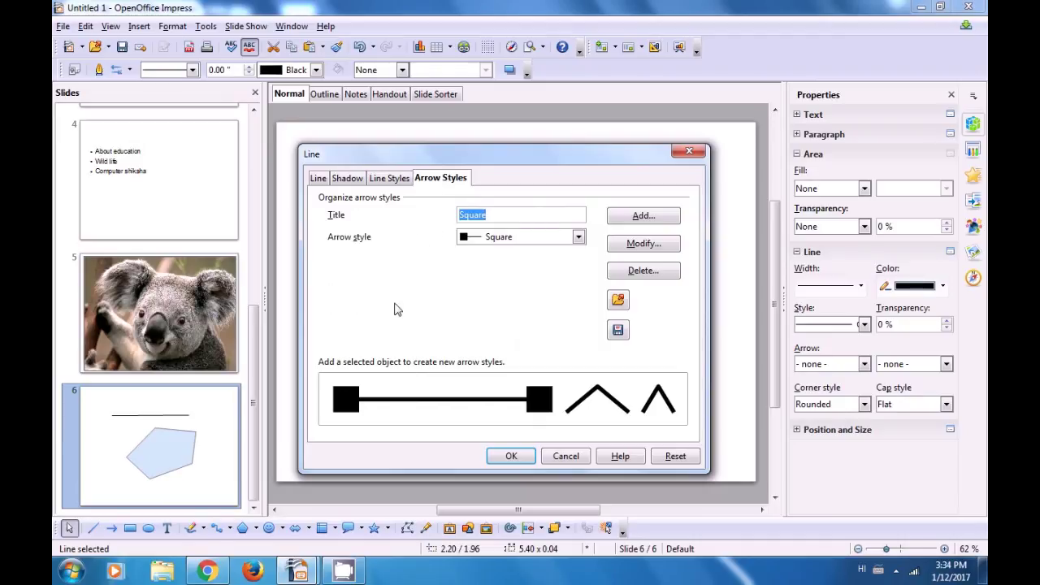
{"action": "left_click", "coordinate": [320, 179]}
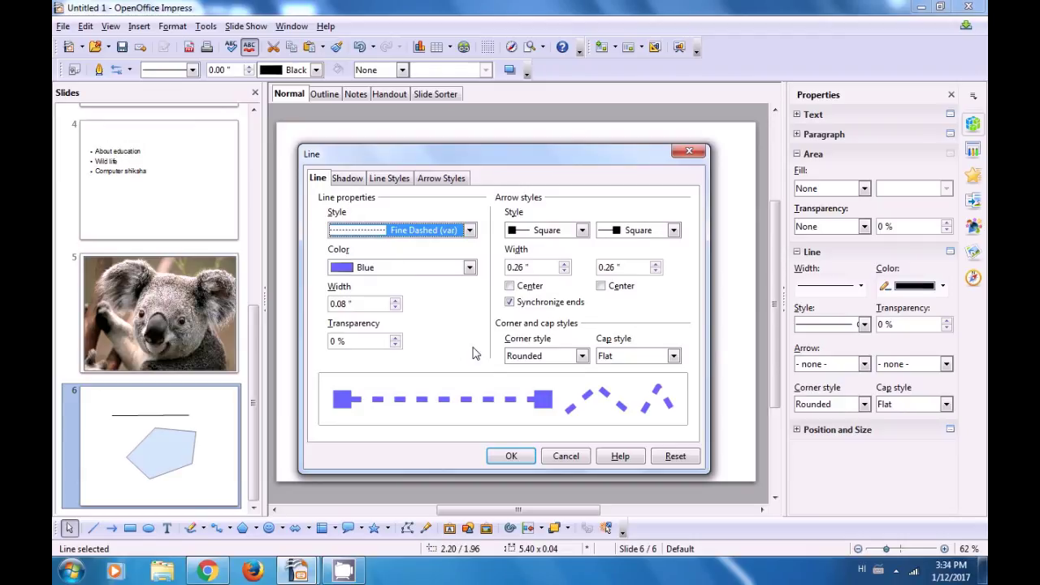
{"action": "left_click", "coordinate": [515, 457]}
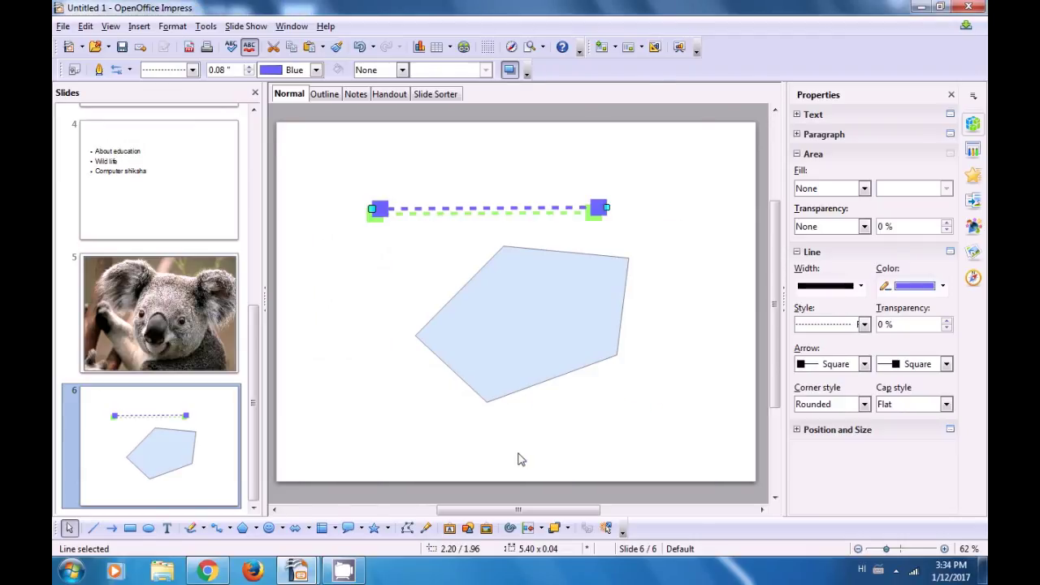
{"action": "left_click", "coordinate": [398, 241]}
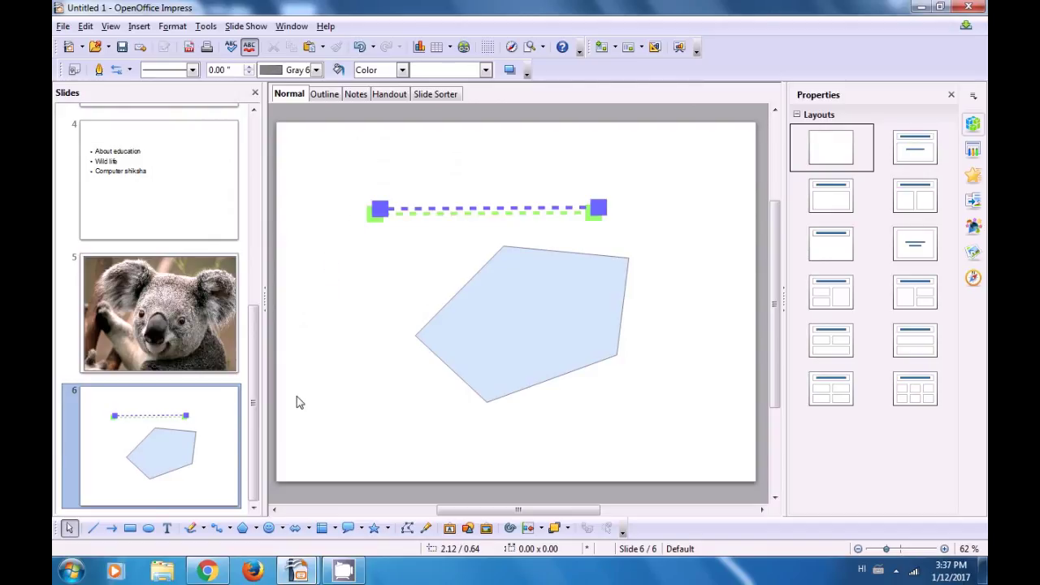
Insert a new slide after slide 6 and draw a ring about 4.8 inches in diameter at its centre, leaving it deselected.
{"action": "left_click", "coordinate": [258, 528]}
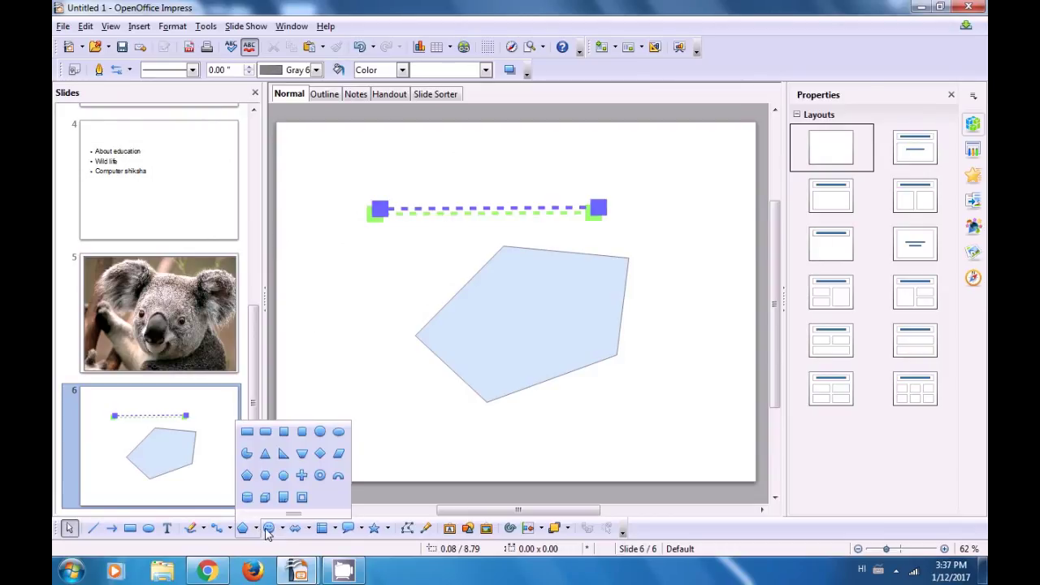
{"action": "left_click", "coordinate": [320, 479]}
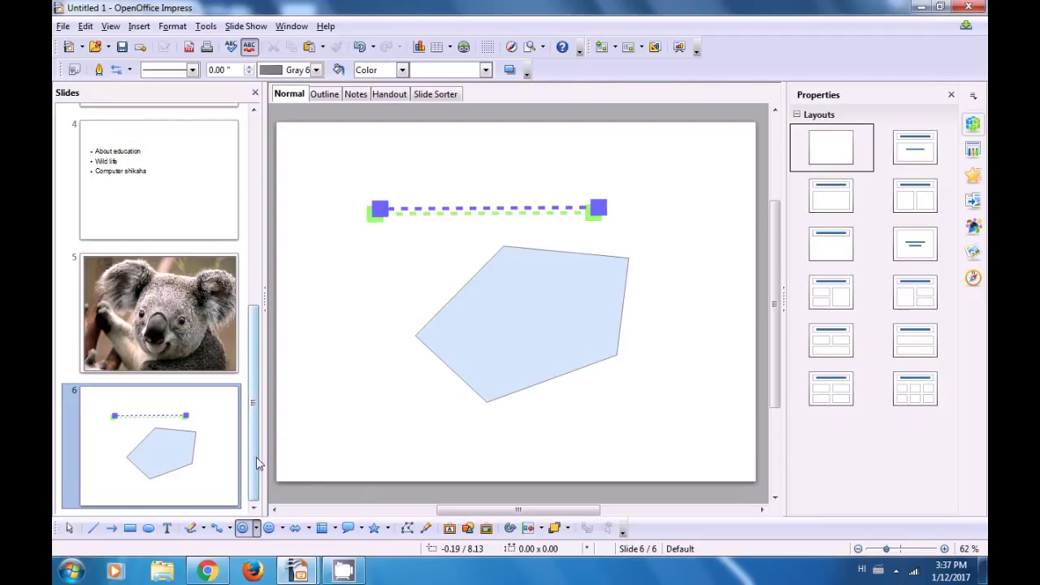
{"action": "right_click", "coordinate": [201, 446]}
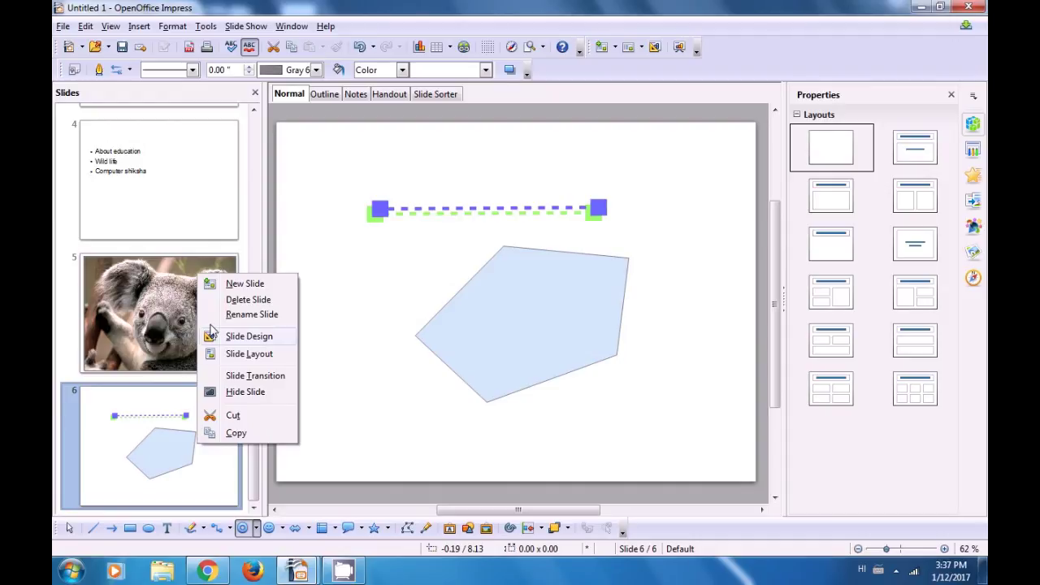
{"action": "left_click", "coordinate": [231, 284]}
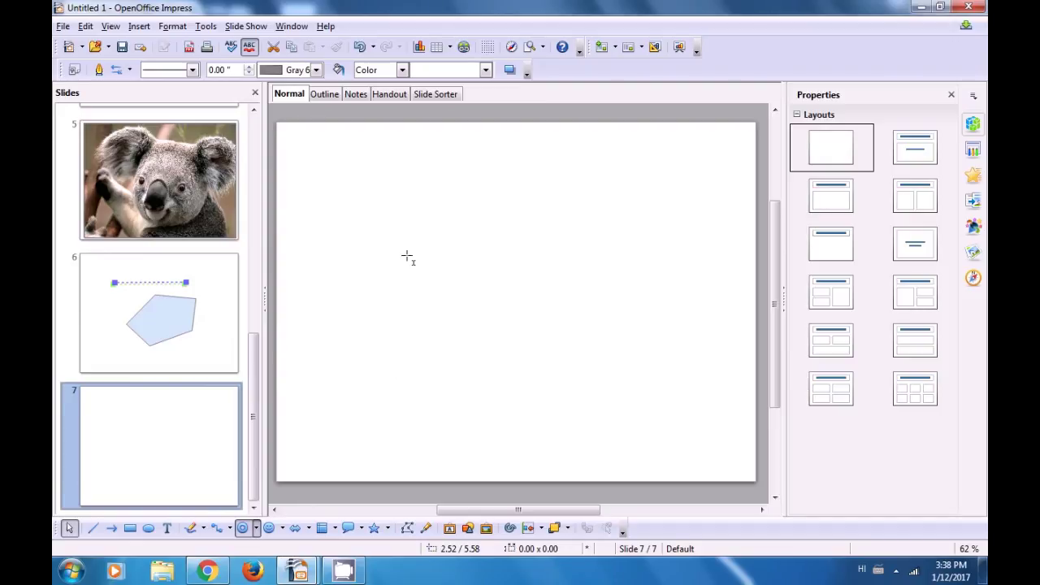
{"action": "left_click_drag", "start_coordinate": [383, 211], "coordinate": [592, 269]}
{"action": "left_click_drag", "start_coordinate": [572, 317], "coordinate": [599, 291]}
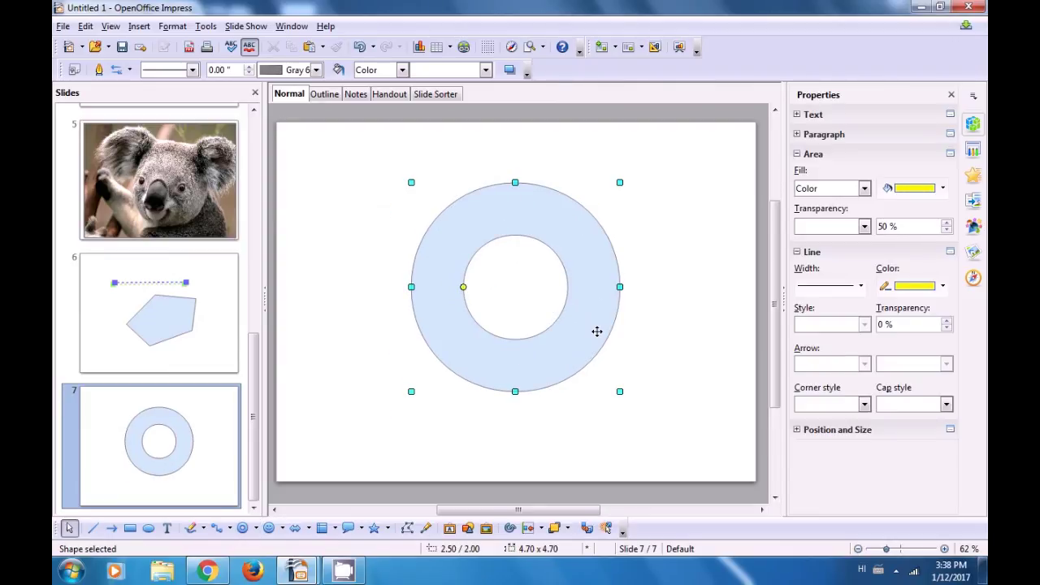
{"action": "left_click", "coordinate": [363, 379]}
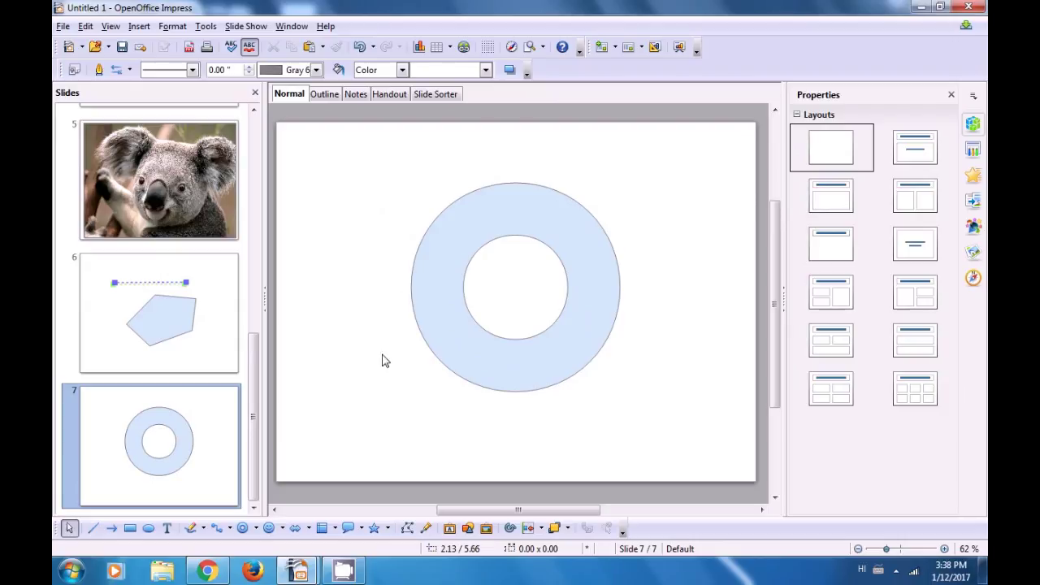
Select the ring on slide 7 and give it a bitmap fill, trying Orange before choosing Fiery.
{"action": "left_click", "coordinate": [425, 332]}
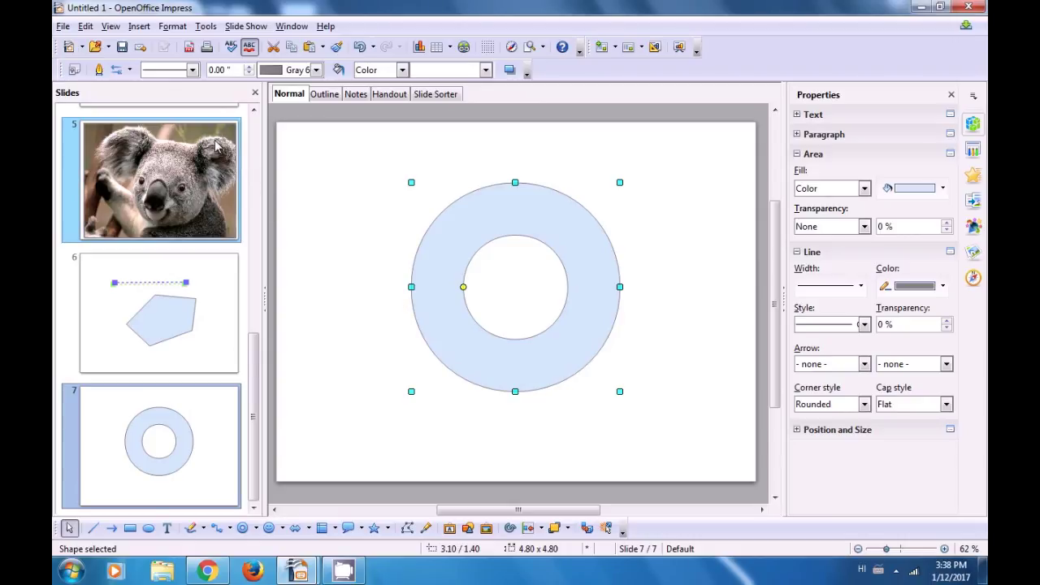
{"action": "left_click", "coordinate": [175, 26]}
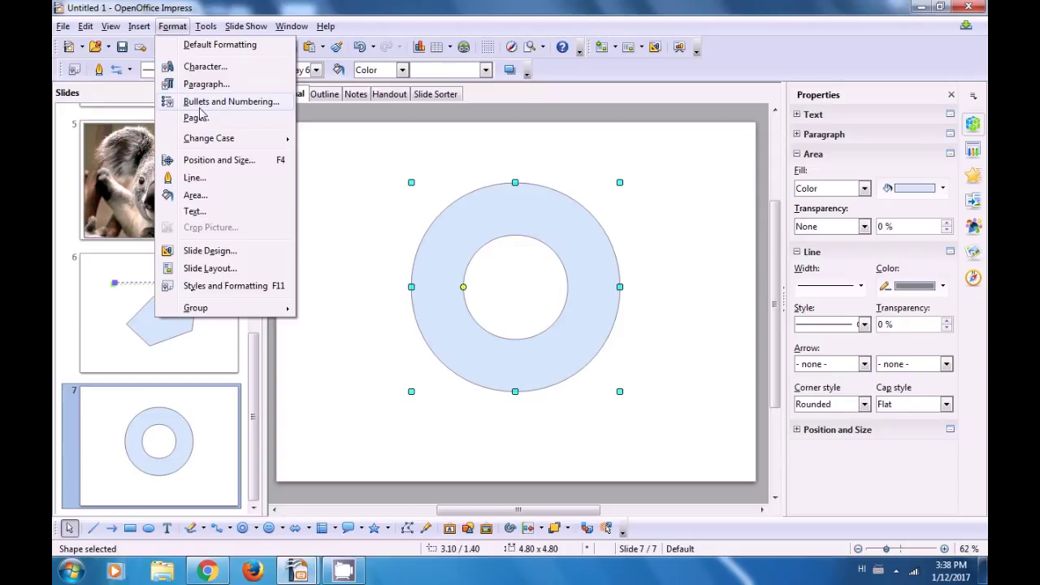
{"action": "left_click", "coordinate": [206, 197]}
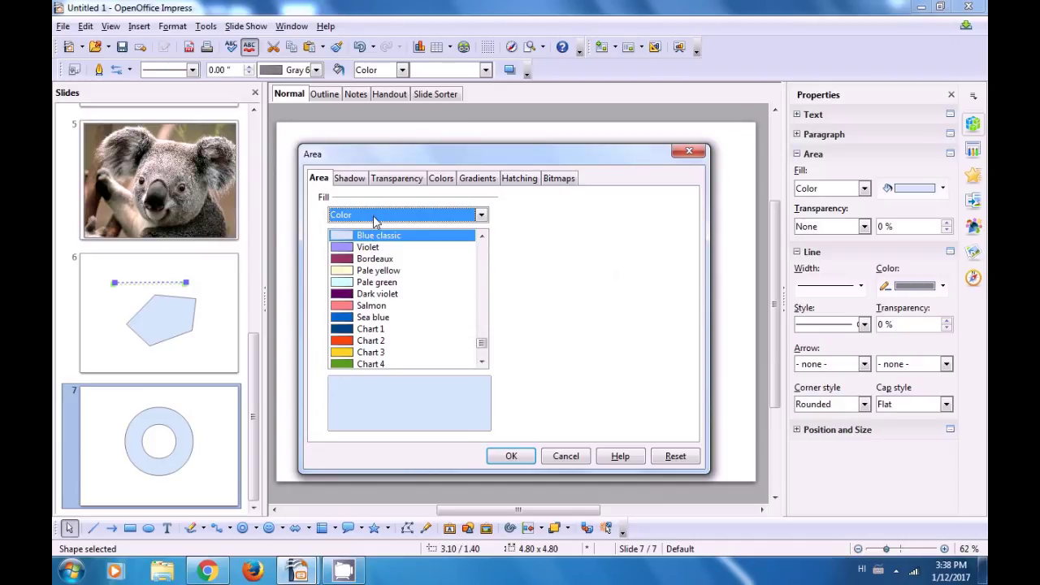
{"action": "left_click", "coordinate": [479, 215]}
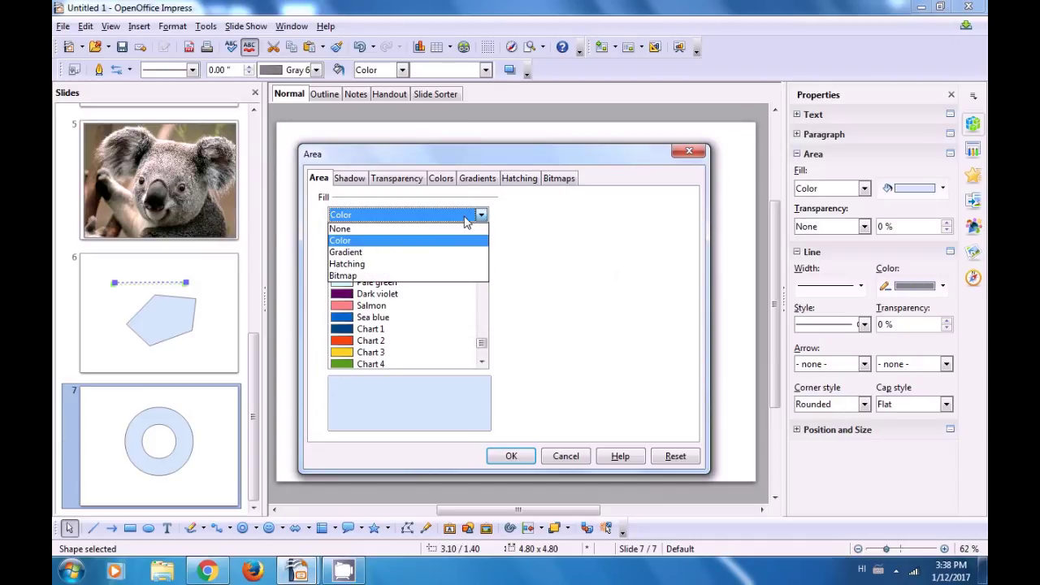
{"action": "left_click", "coordinate": [397, 276]}
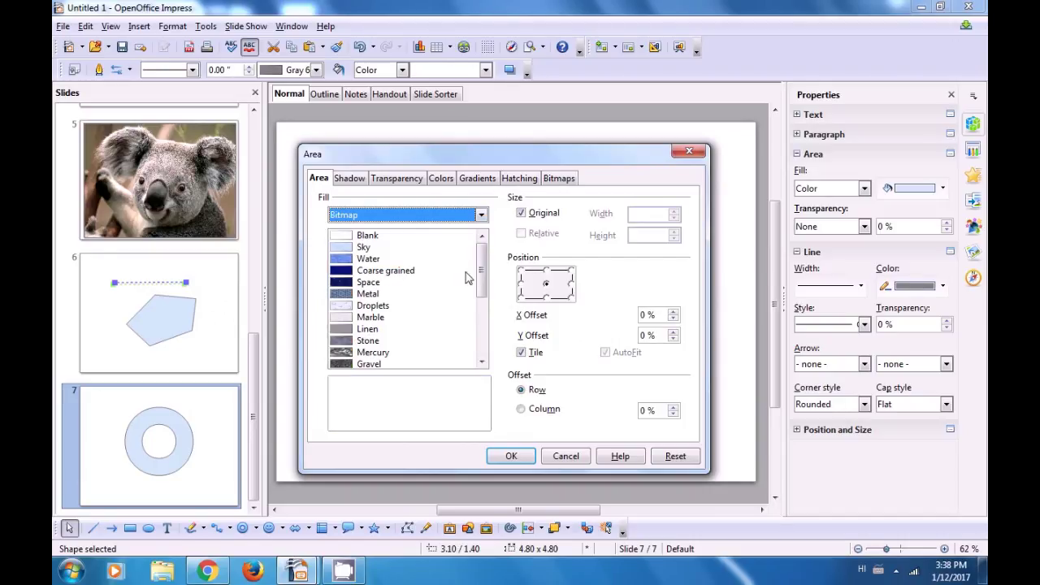
{"action": "left_click_drag", "start_coordinate": [481, 270], "coordinate": [481, 334]}
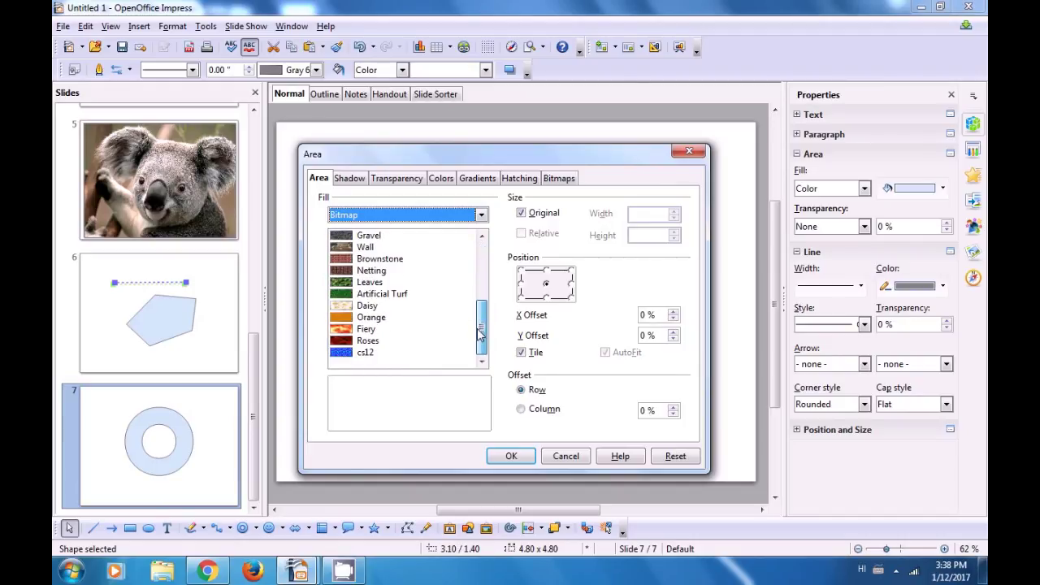
{"action": "left_click", "coordinate": [367, 321]}
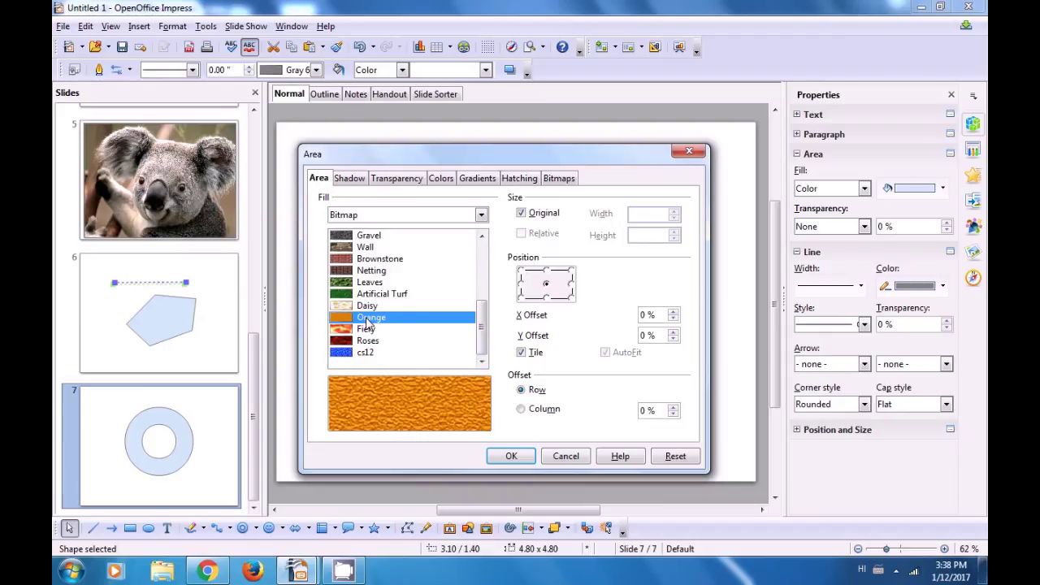
{"action": "left_click", "coordinate": [369, 331]}
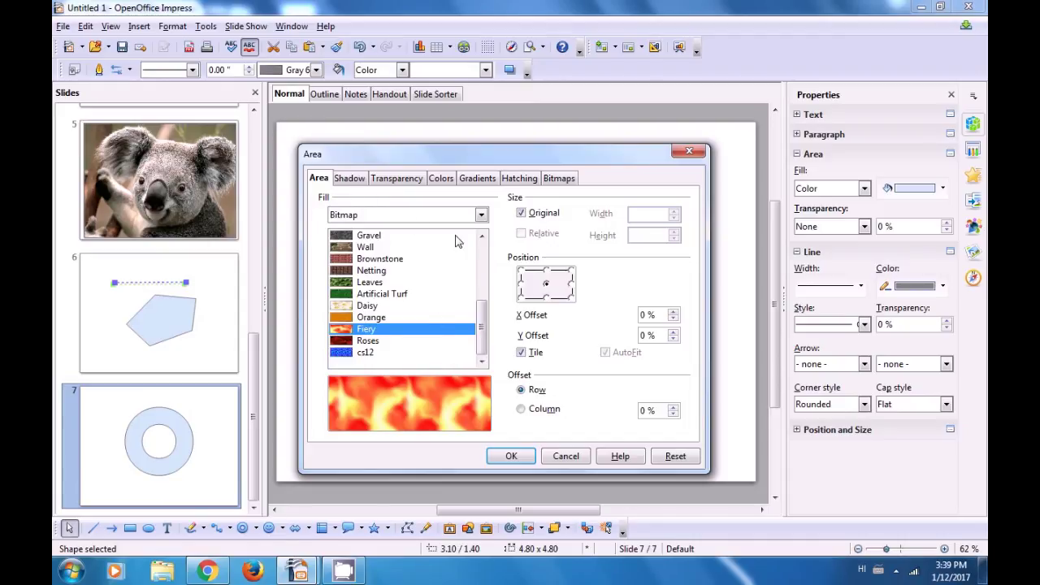
Try the upper-left and upper-right anchor positions for the bitmap fill, and settle on the lower-right one.
{"action": "left_click", "coordinate": [521, 271]}
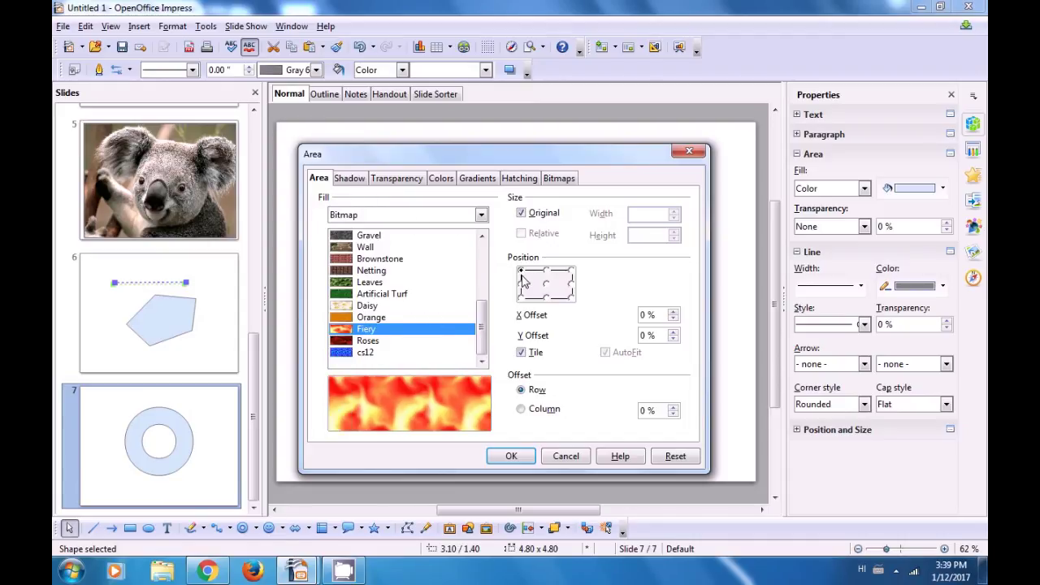
{"action": "left_click", "coordinate": [570, 272]}
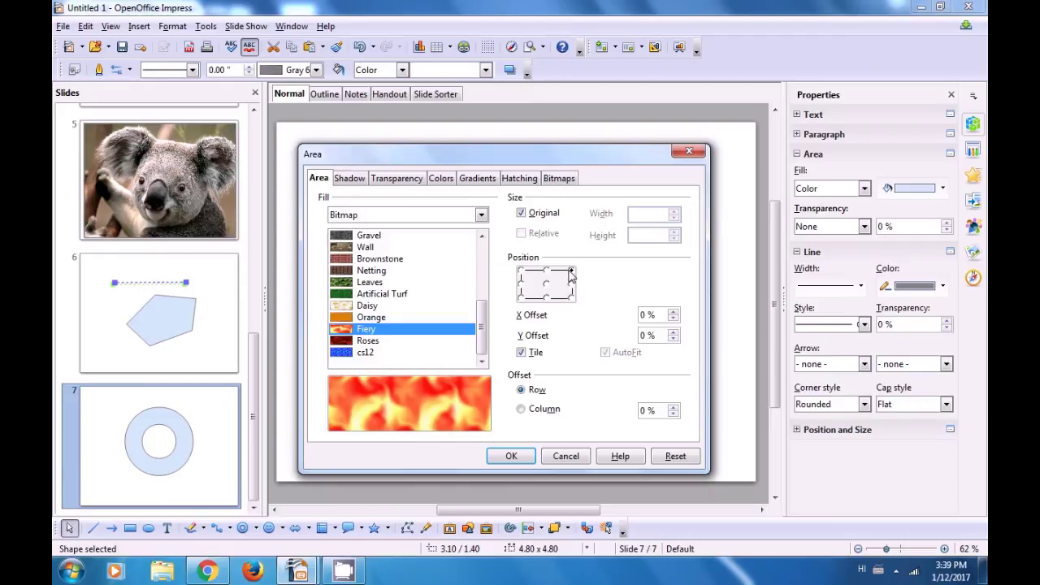
{"action": "left_click", "coordinate": [573, 297]}
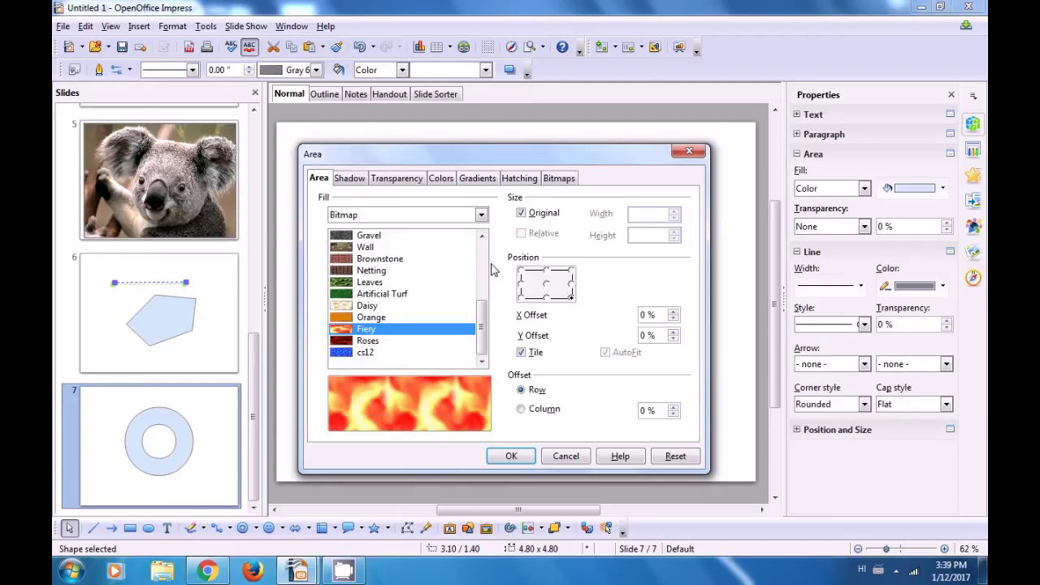
Enable the ring's shadow, try several shadow positions, and settle on the upper-right one.
{"action": "left_click", "coordinate": [355, 182]}
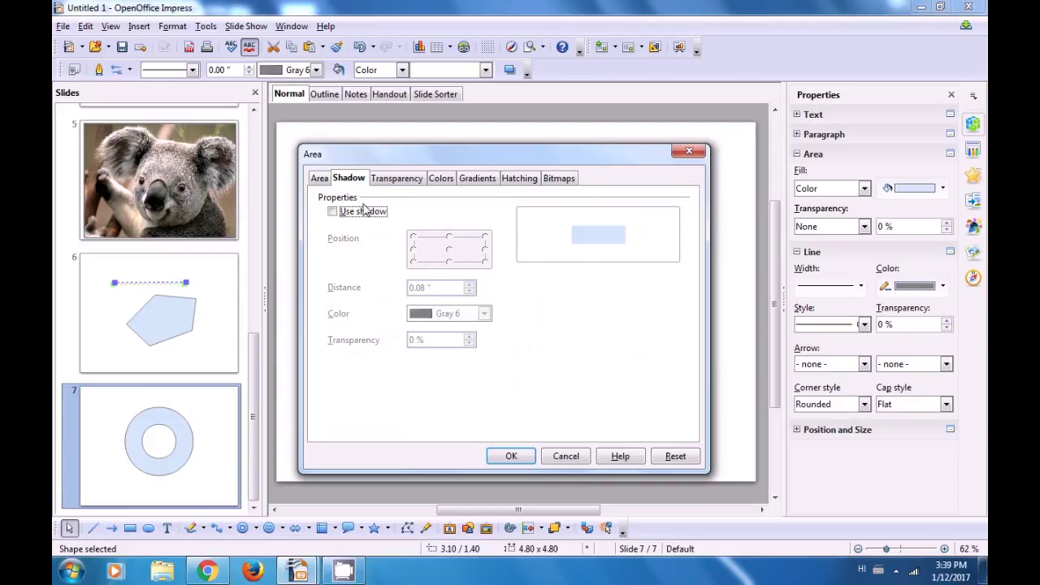
{"action": "left_click", "coordinate": [333, 212]}
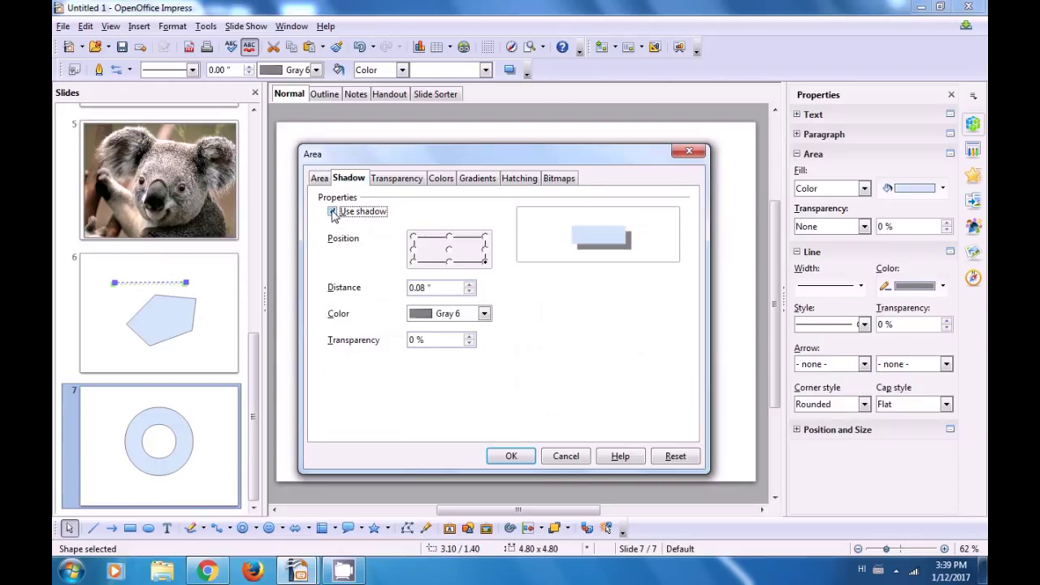
{"action": "left_click", "coordinate": [412, 262]}
{"action": "left_click", "coordinate": [484, 262]}
{"action": "left_click", "coordinate": [485, 236]}
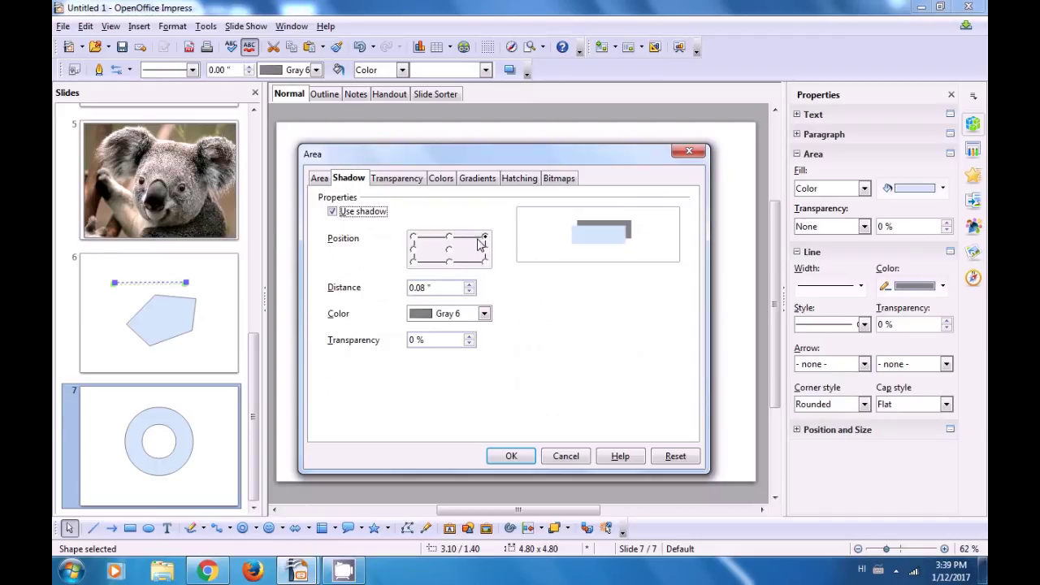
Set the ring shadow's distance to 0.14 inches and choose Gray 6 as its colour.
{"action": "left_click", "coordinate": [469, 285]}
{"action": "left_click", "coordinate": [469, 285]}
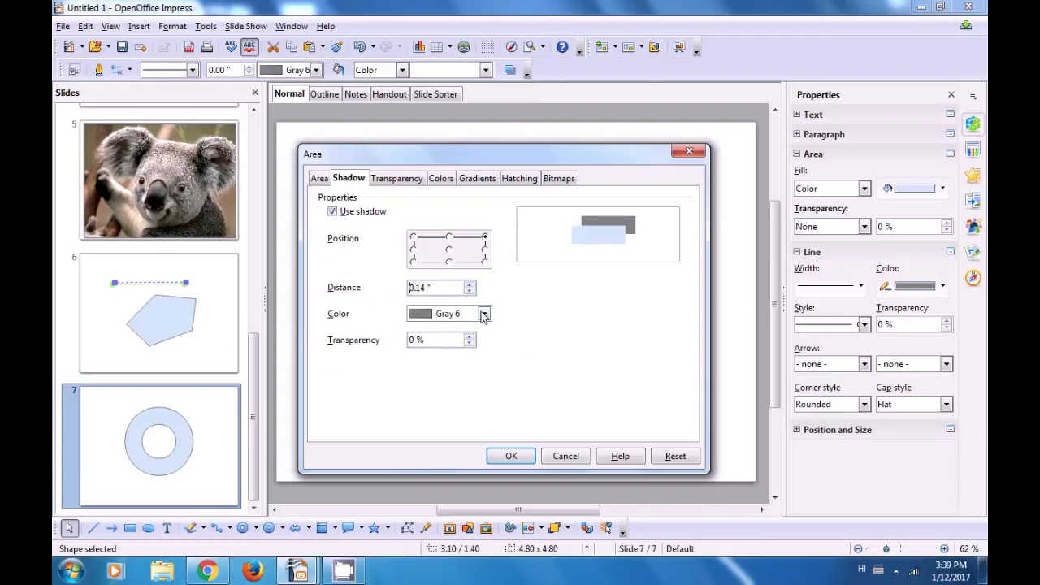
{"action": "left_click", "coordinate": [483, 313]}
{"action": "scroll", "coordinate": [445, 280], "scroll_direction": "up", "scroll_amount": 5}
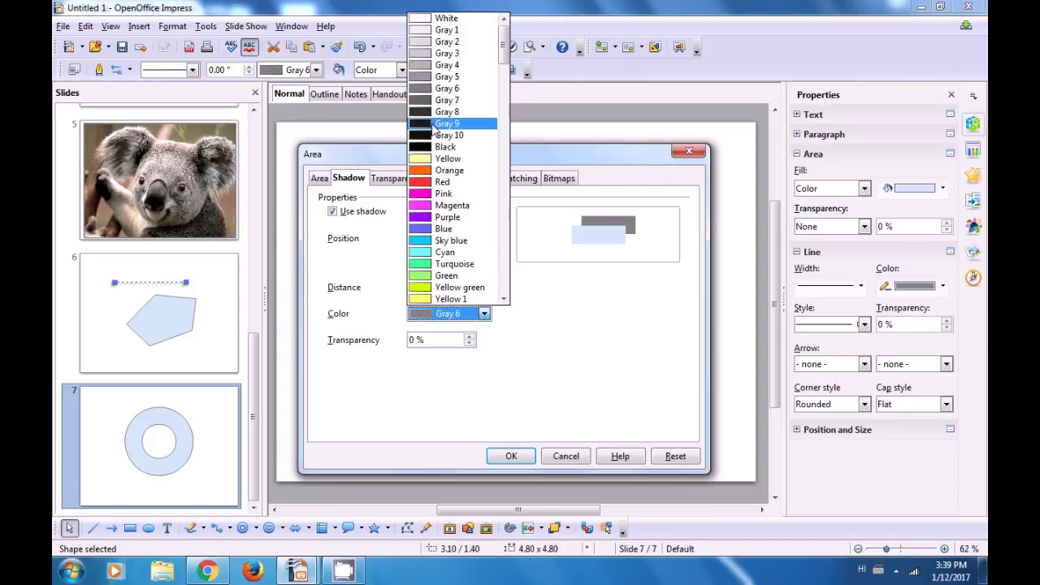
{"action": "left_click", "coordinate": [429, 92]}
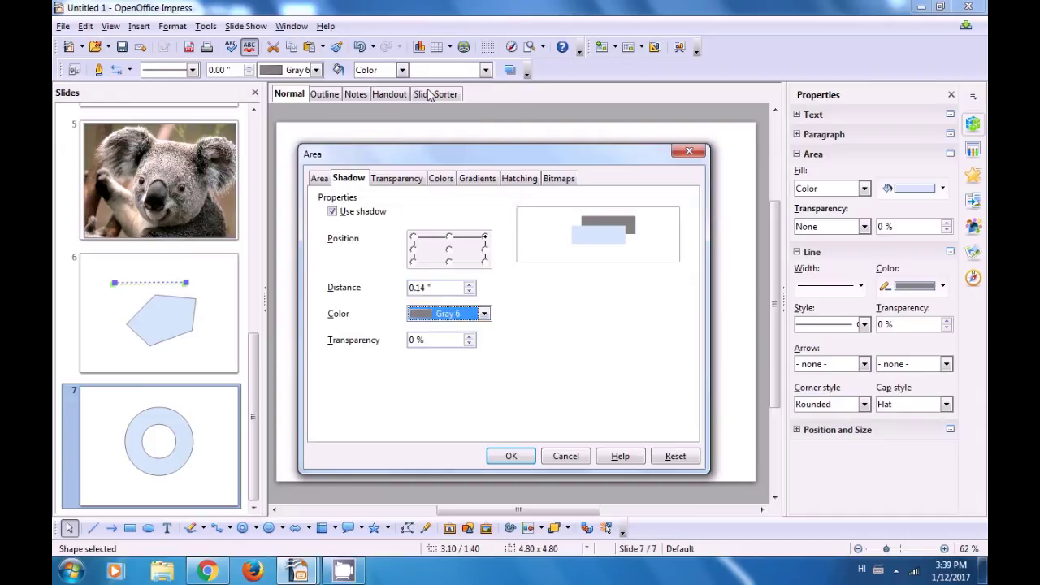
Try several transparency levels for the ring's shadow and settle on 15%.
{"action": "left_click", "coordinate": [469, 336]}
{"action": "left_click", "coordinate": [469, 336]}
{"action": "left_click", "coordinate": [469, 337]}
{"action": "left_click", "coordinate": [470, 344]}
{"action": "left_click", "coordinate": [470, 344]}
{"action": "left_click", "coordinate": [469, 336]}
{"action": "left_click", "coordinate": [470, 336]}
{"action": "left_click", "coordinate": [470, 336]}
{"action": "left_click", "coordinate": [469, 336]}
{"action": "left_click", "coordinate": [469, 336]}
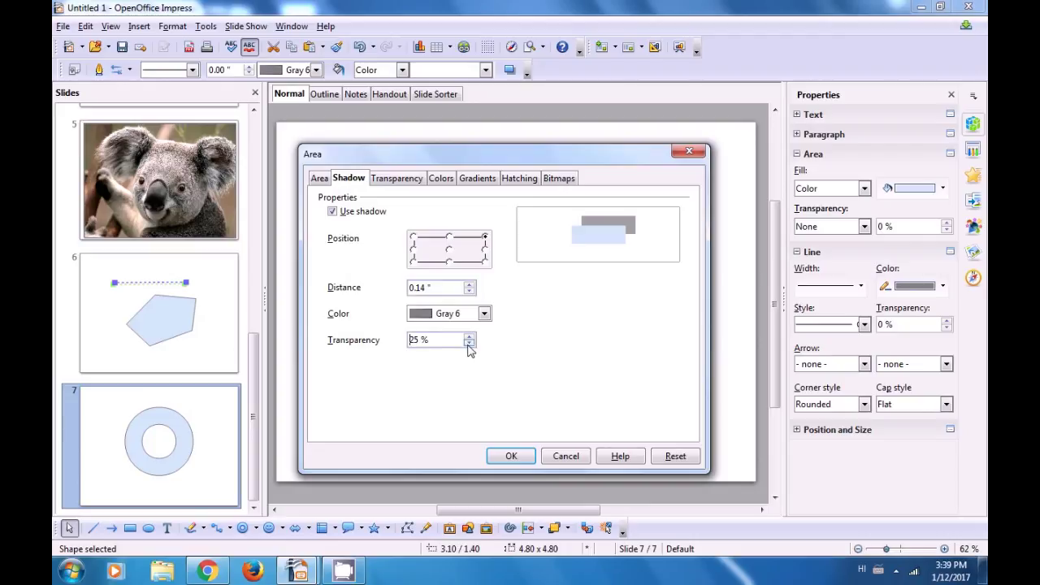
{"action": "left_click", "coordinate": [469, 344]}
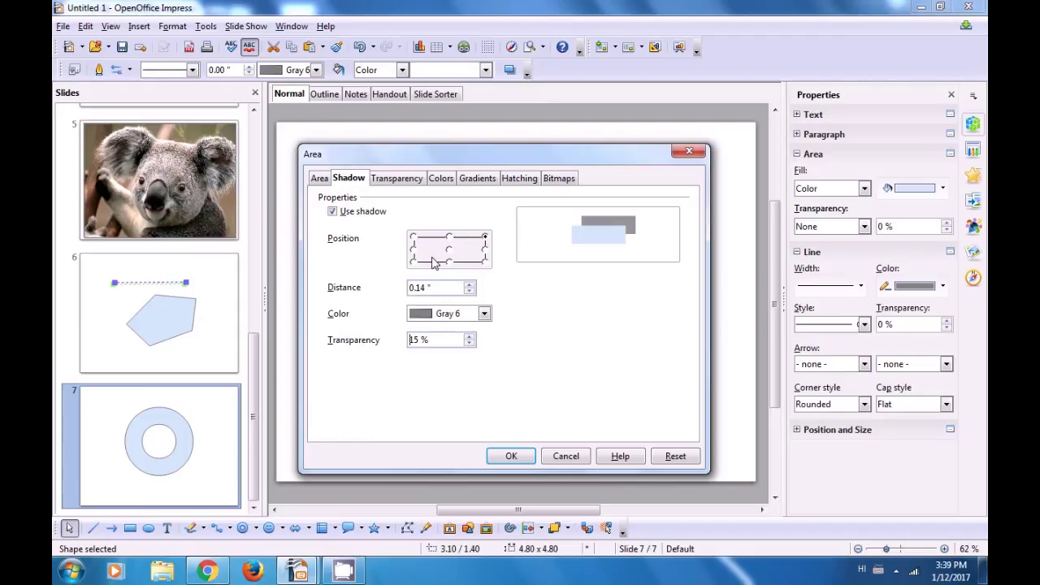
Try a uniform fill transparency on the ring, lowering it to 5% and raising it to 10%.
{"action": "left_click", "coordinate": [391, 185]}
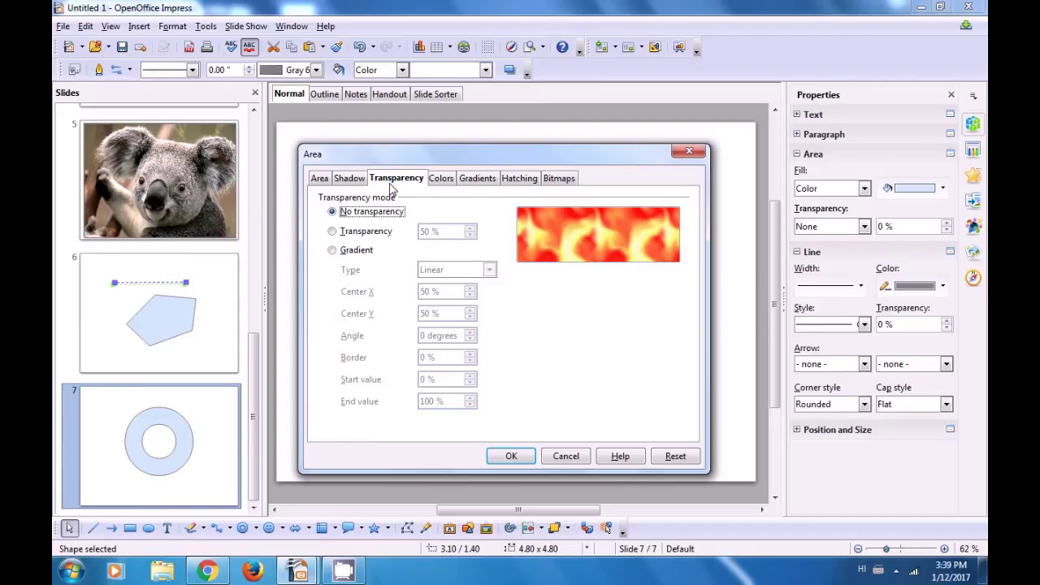
{"action": "left_click", "coordinate": [333, 232]}
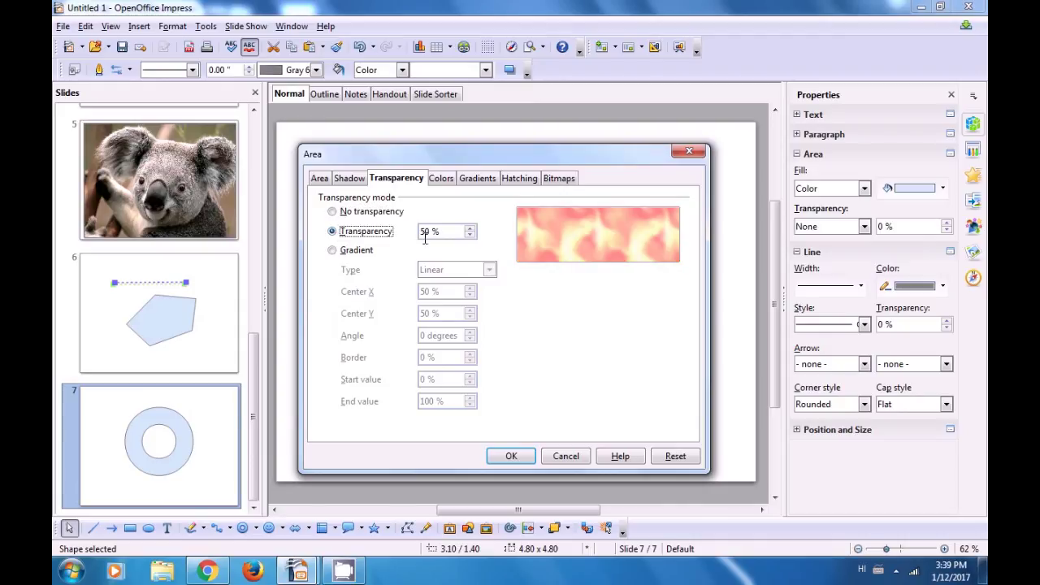
{"action": "left_click", "coordinate": [471, 235]}
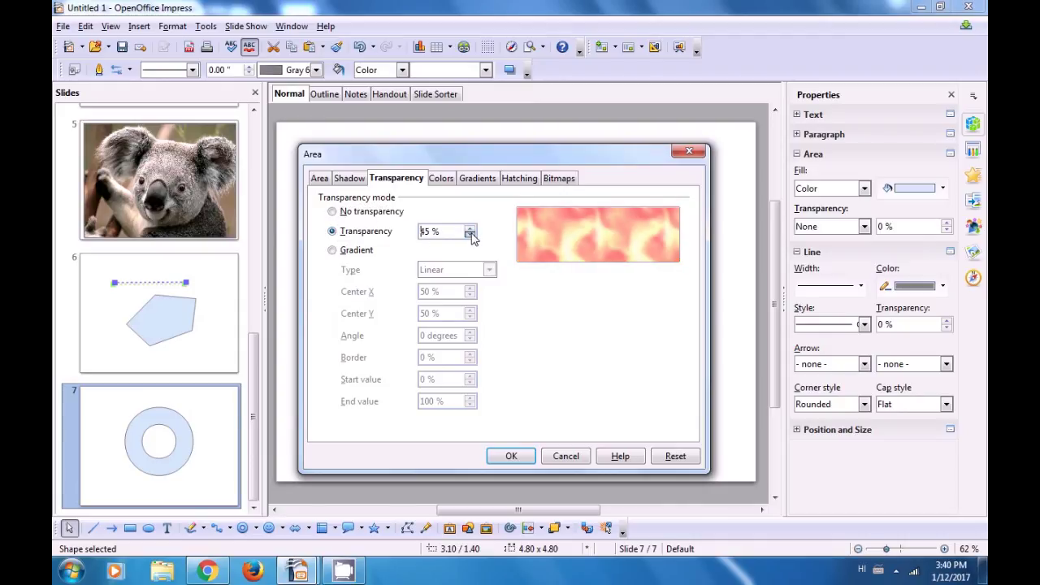
{"action": "left_click", "coordinate": [470, 235]}
{"action": "left_click", "coordinate": [470, 235]}
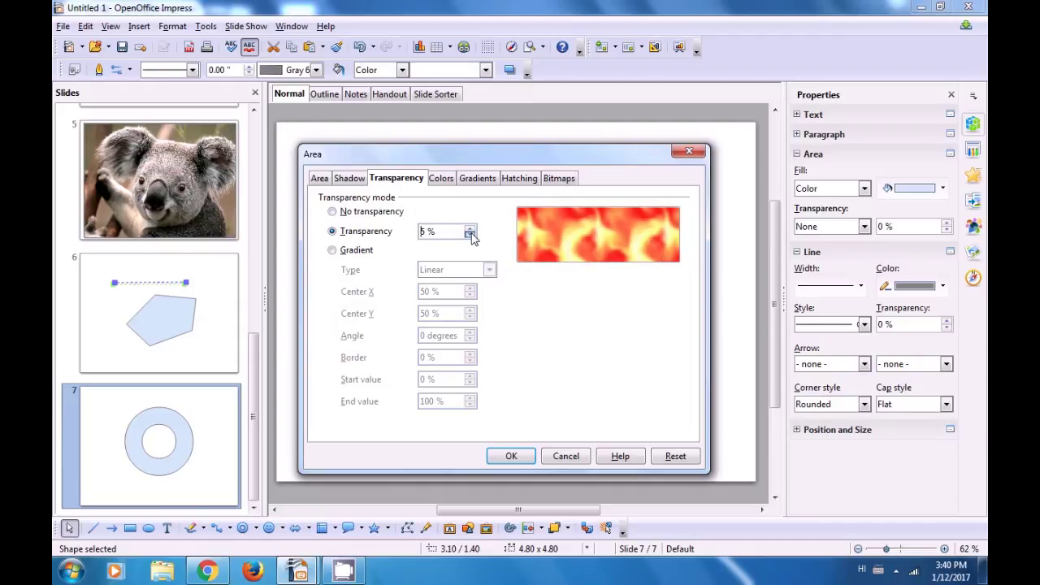
{"action": "left_click", "coordinate": [469, 229]}
Apply a linear gradient transparency to the ring's fill with a 90-degree angle, 25% border and 55% end value.
{"action": "left_click", "coordinate": [333, 251]}
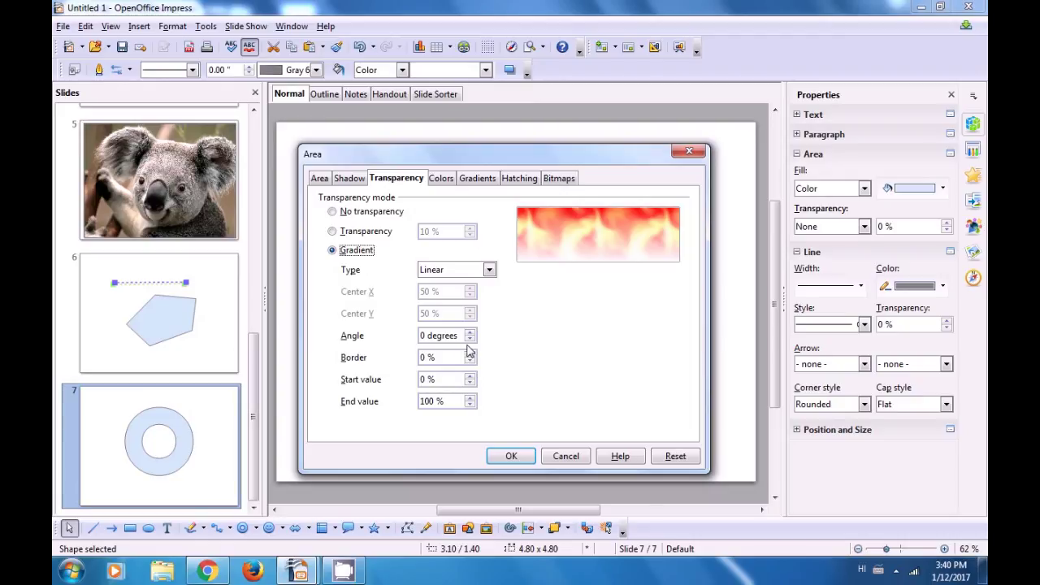
{"action": "left_click_drag", "start_coordinate": [469, 333], "coordinate": [471, 334]}
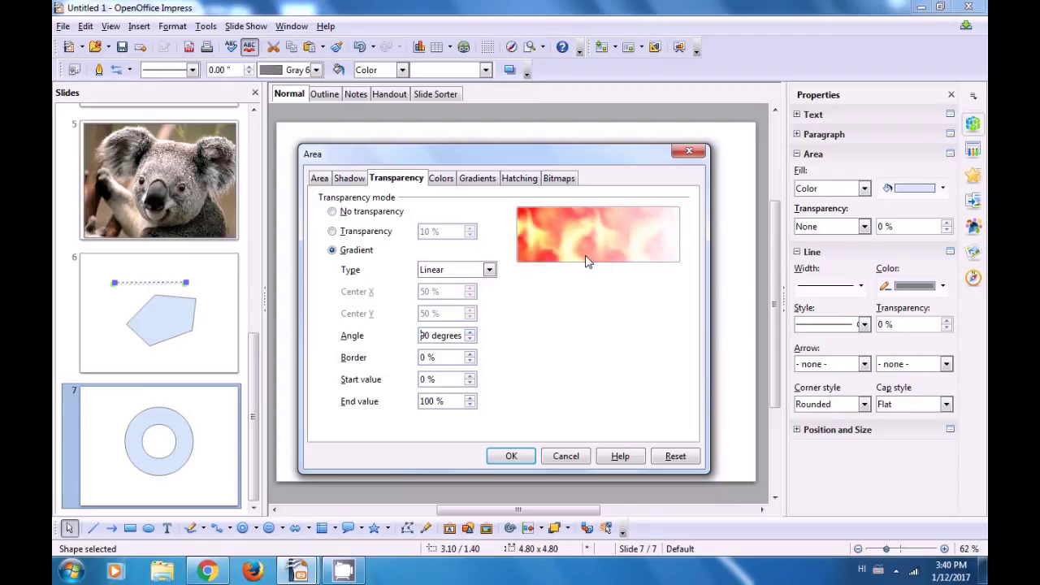
{"action": "left_click_drag", "start_coordinate": [469, 355], "coordinate": [469, 355]}
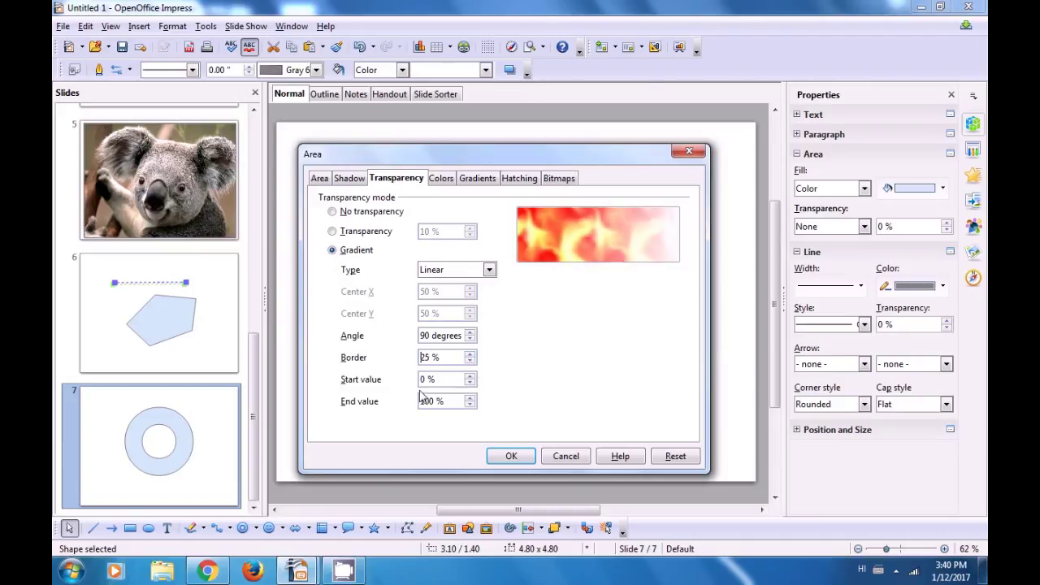
{"action": "left_click", "coordinate": [469, 405]}
{"action": "left_click_drag", "start_coordinate": [469, 404], "coordinate": [470, 405]}
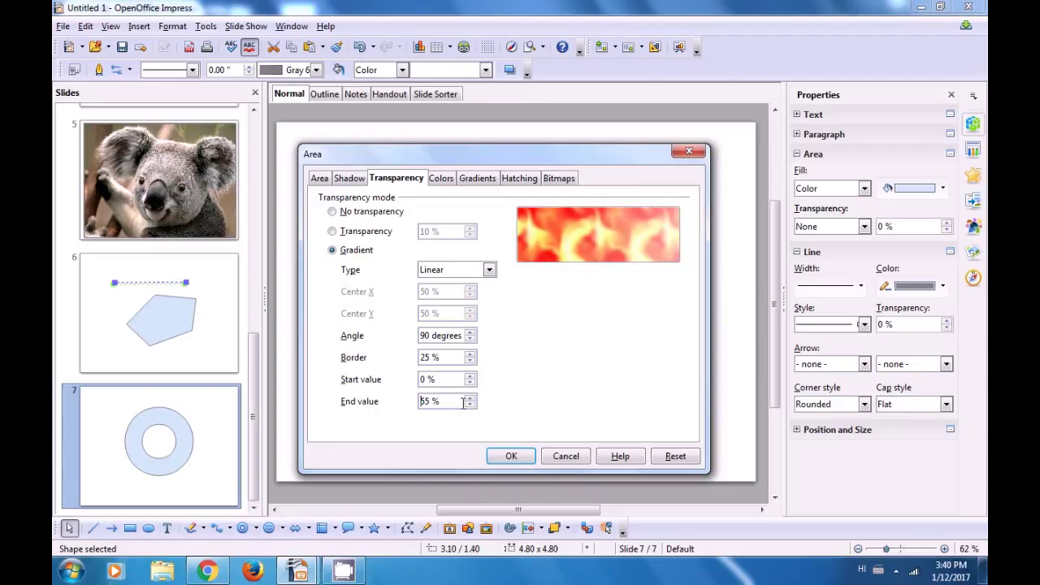
Review the colour, gradient, hatching and bitmap definitions, apply the area formatting to the ring, and deselect it.
{"action": "left_click", "coordinate": [439, 181]}
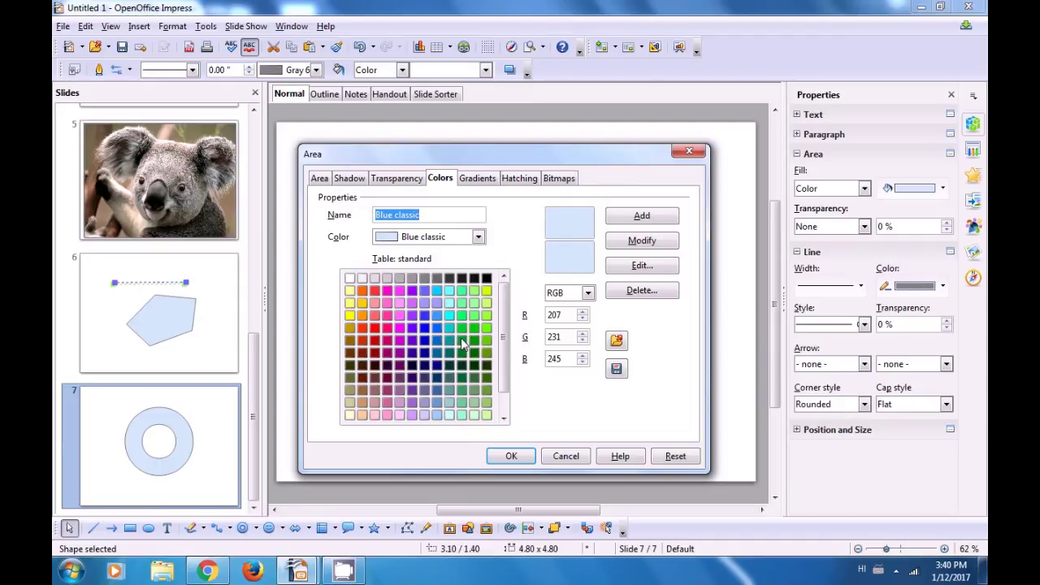
{"action": "left_click", "coordinate": [476, 178]}
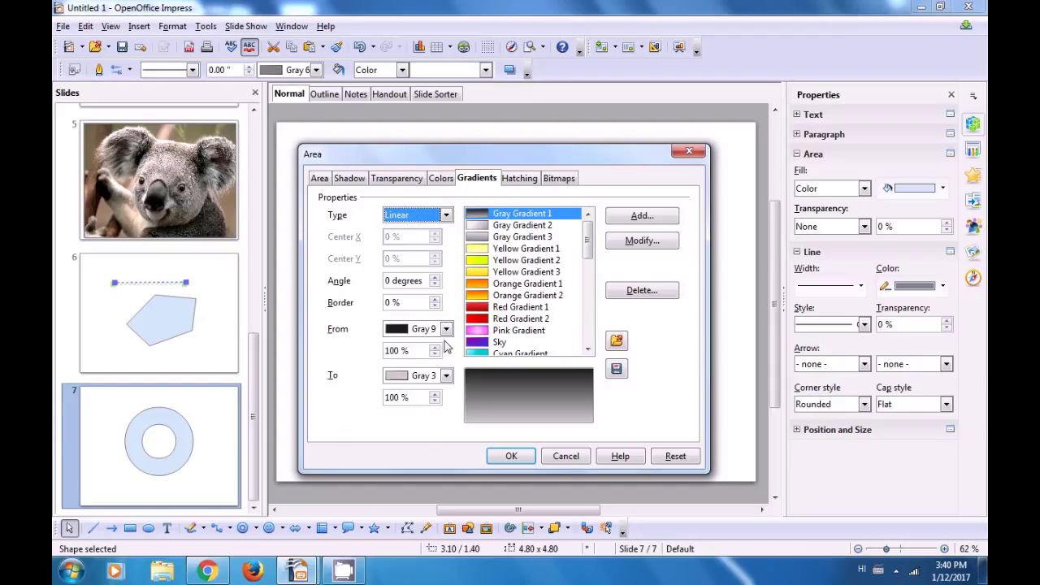
{"action": "left_click", "coordinate": [517, 182]}
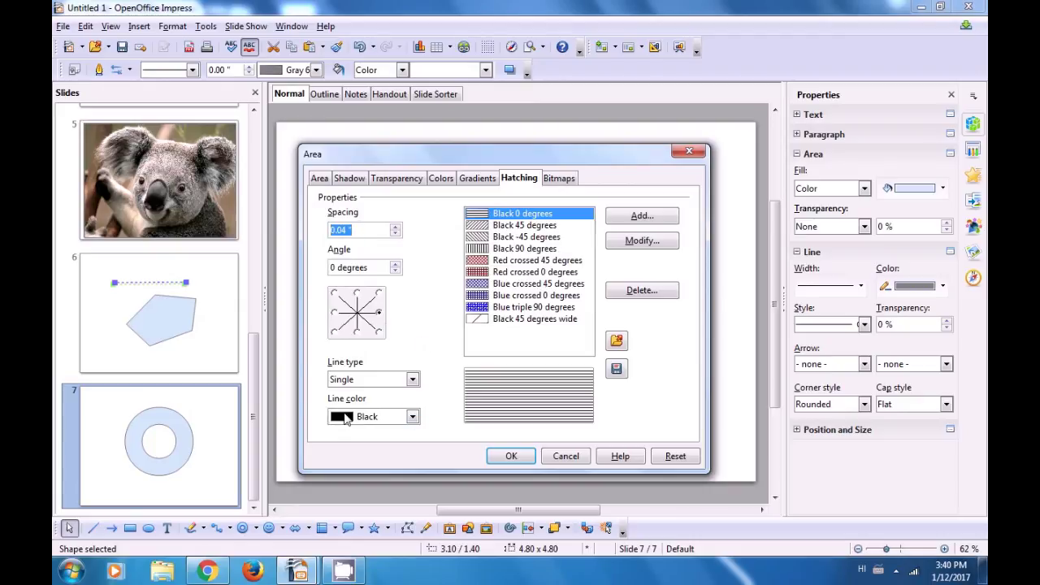
{"action": "left_click", "coordinate": [558, 179]}
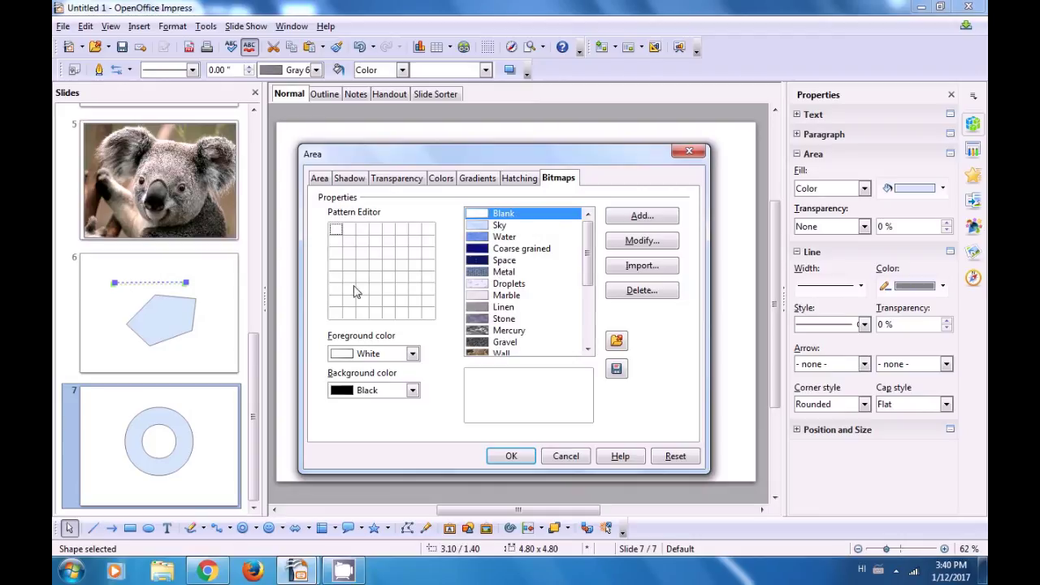
{"action": "left_click", "coordinate": [318, 179]}
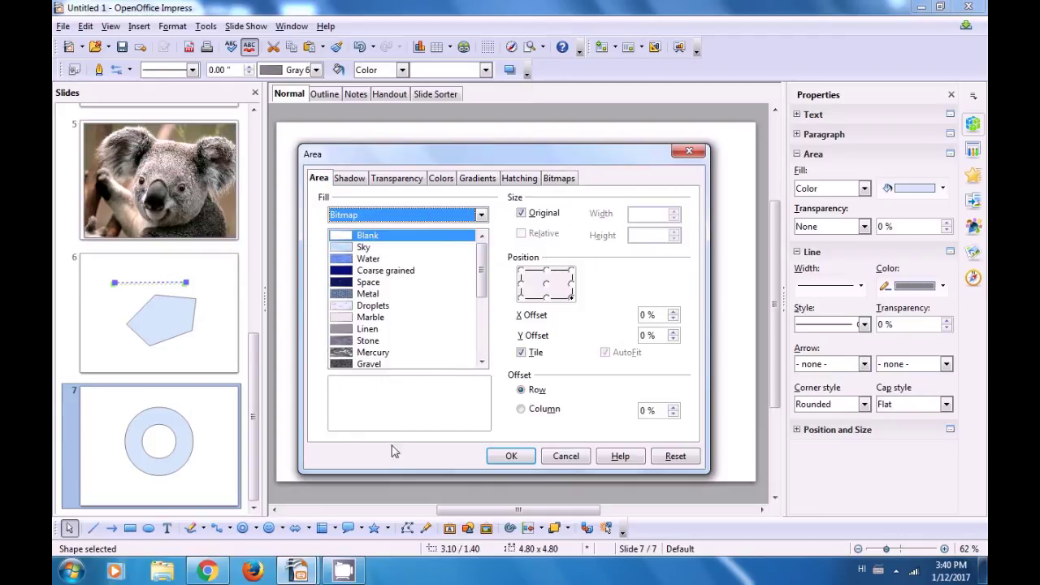
{"action": "left_click", "coordinate": [505, 457]}
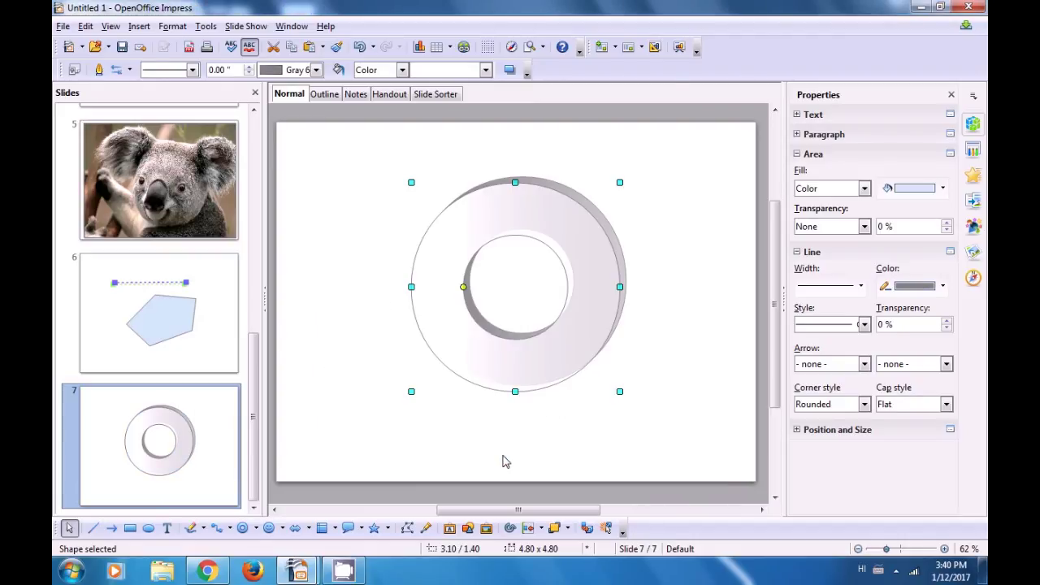
{"action": "left_click", "coordinate": [375, 348]}
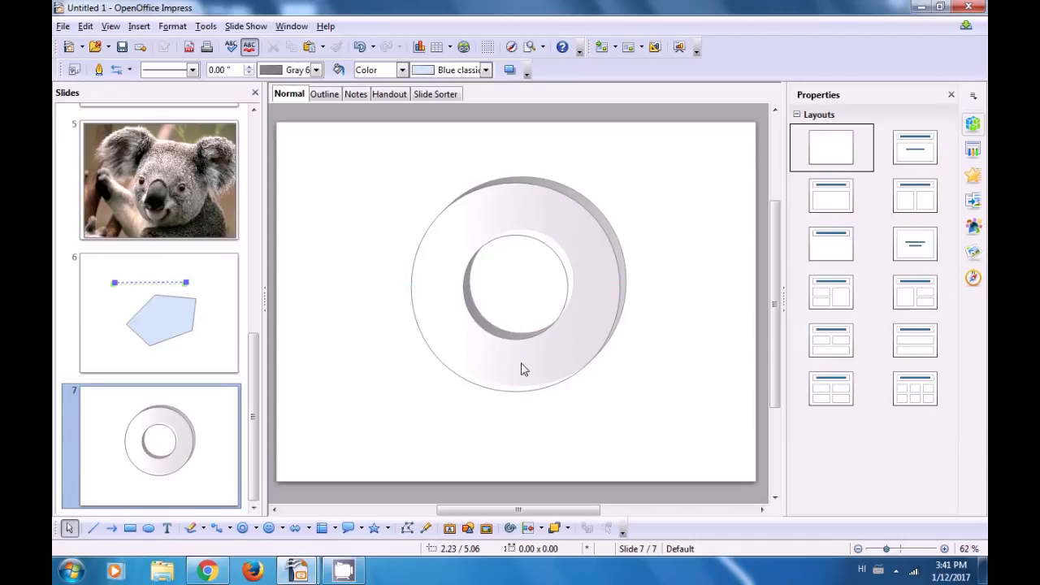
{"action": "left_click", "coordinate": [585, 272]}
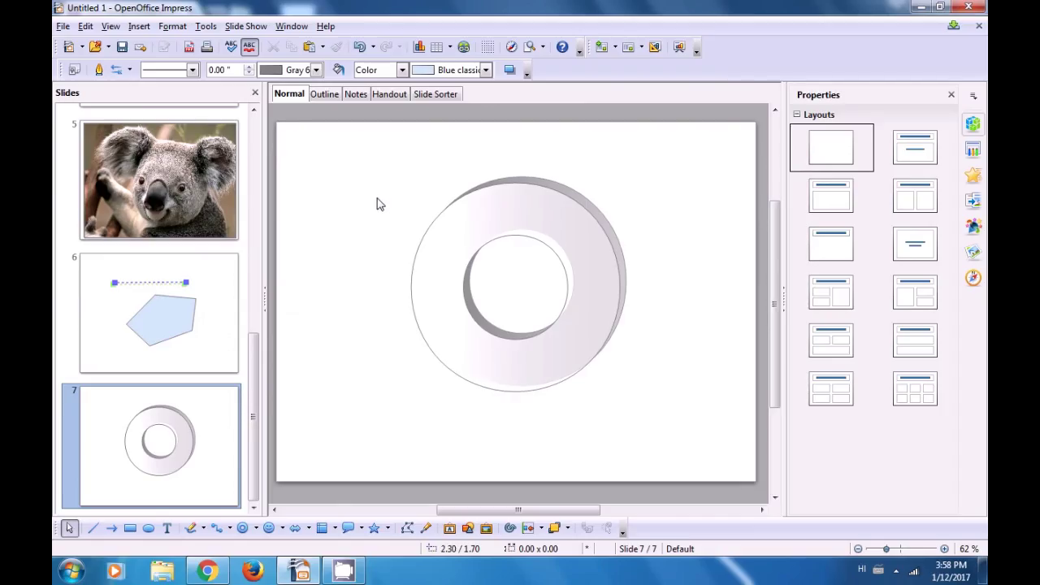
Insert a new slide after slide 7 and give it the layout with a title and centred text.
{"action": "right_click", "coordinate": [219, 412]}
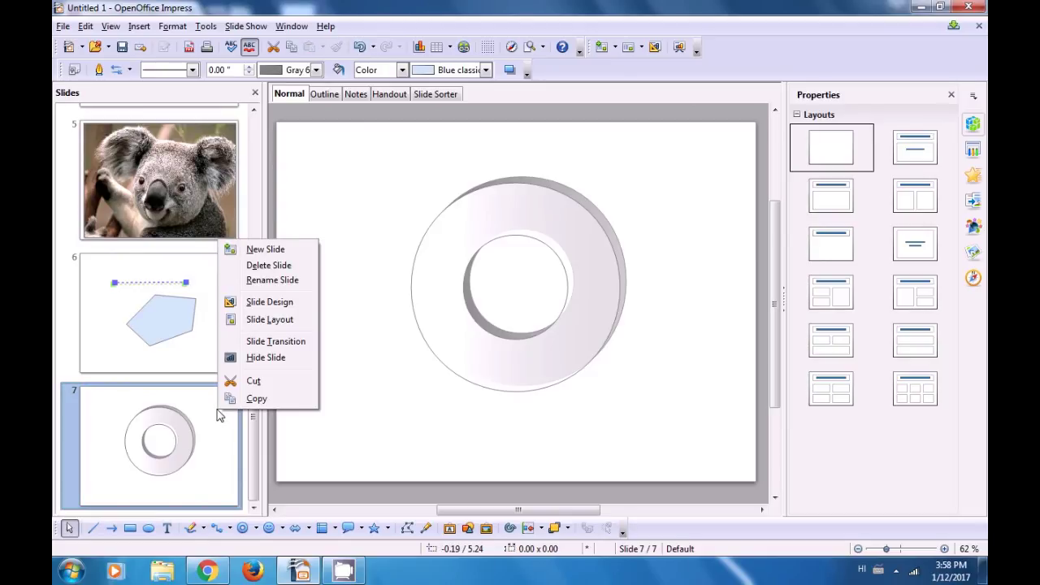
{"action": "left_click", "coordinate": [276, 253]}
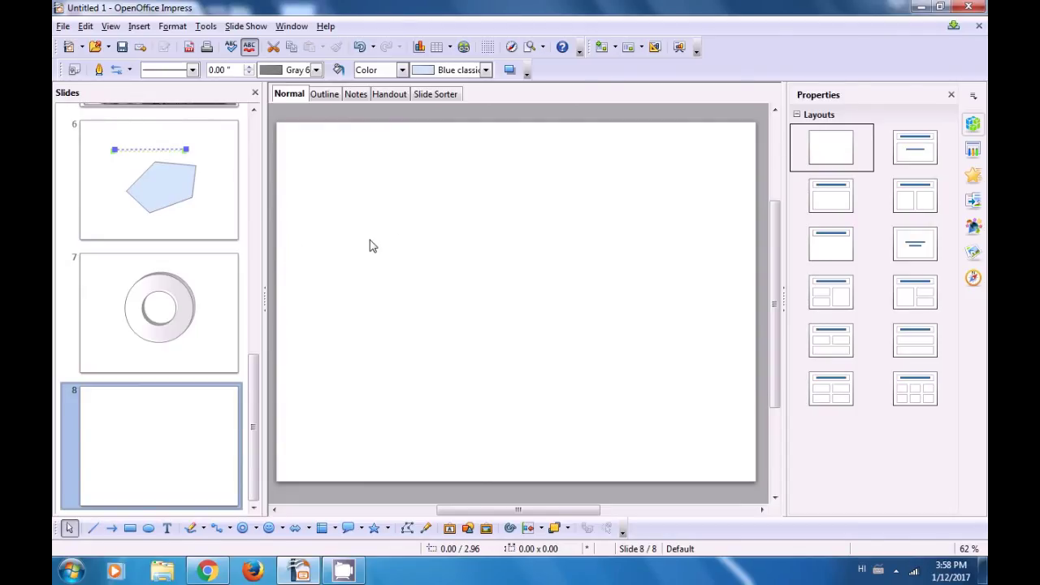
{"action": "left_click", "coordinate": [925, 146]}
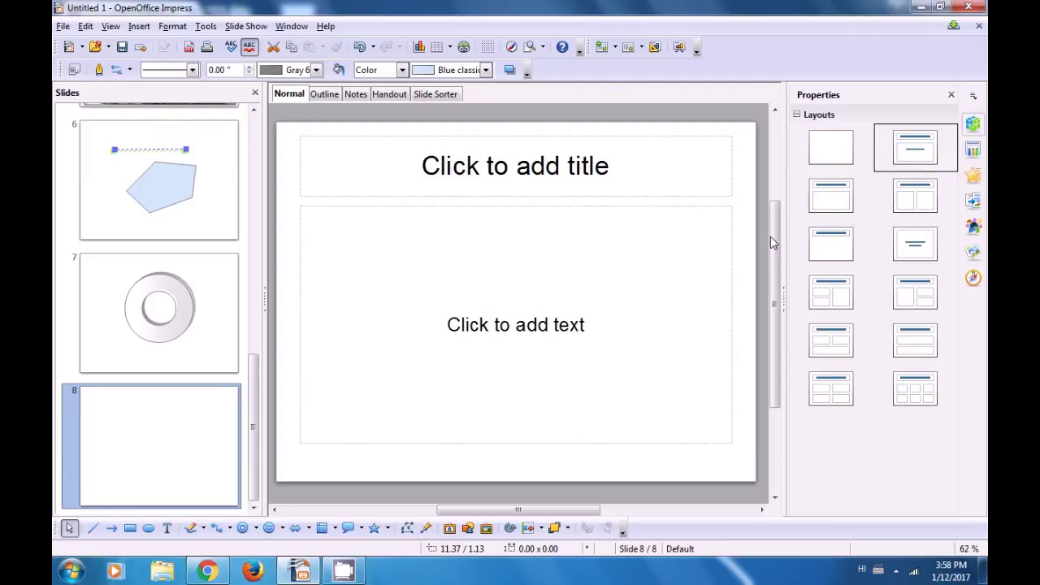
Enter "currenc" in the text placeholder below the title on slide 8.
{"action": "left_click", "coordinate": [500, 325]}
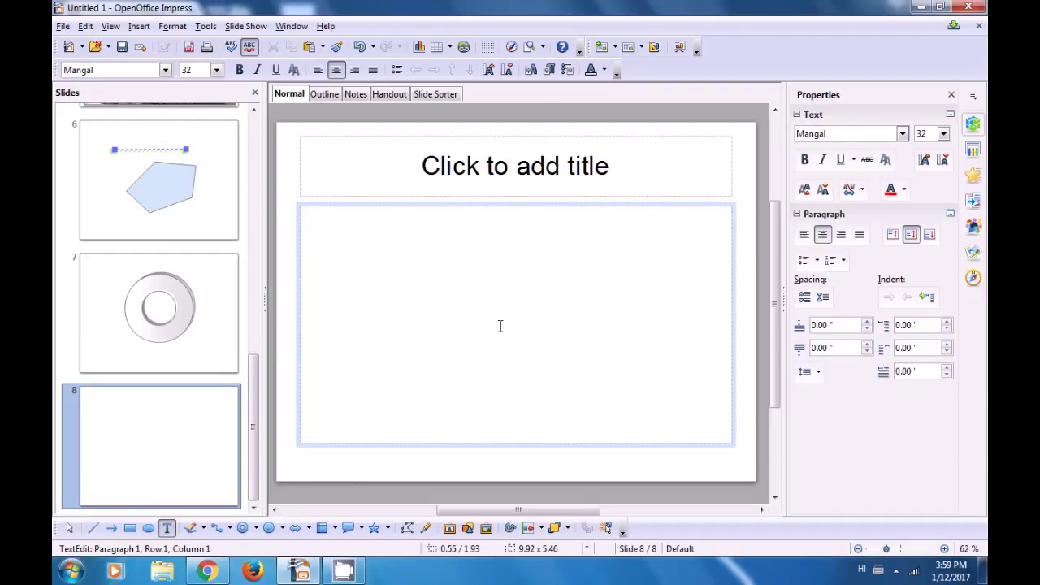
{"action": "type", "text": "currenc"}
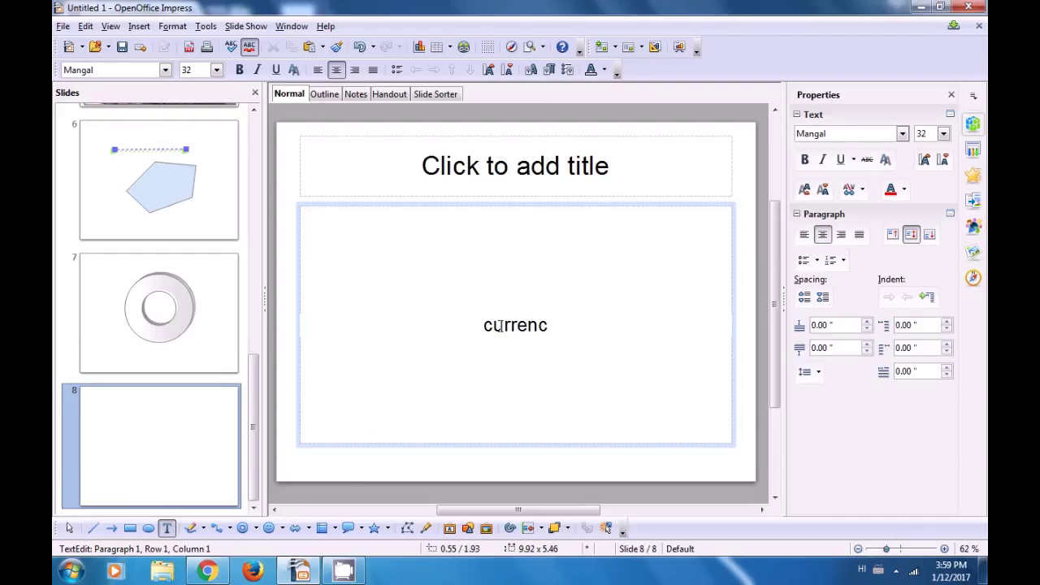